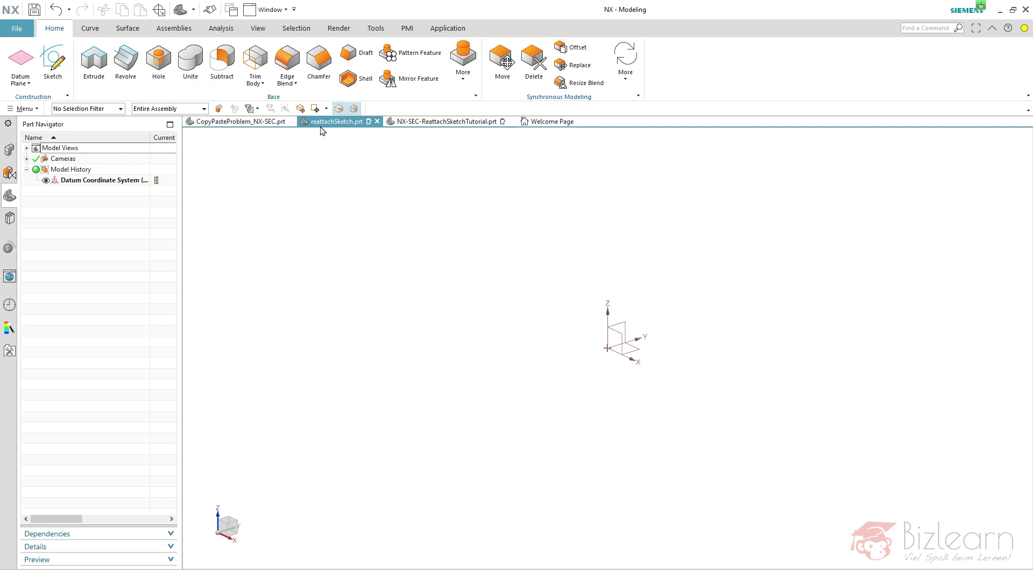
- Start an extrusion with a new sketch on the datum XY plane and pick the Rectangle tool
{"action": "left_click", "coordinate": [114, 78]}
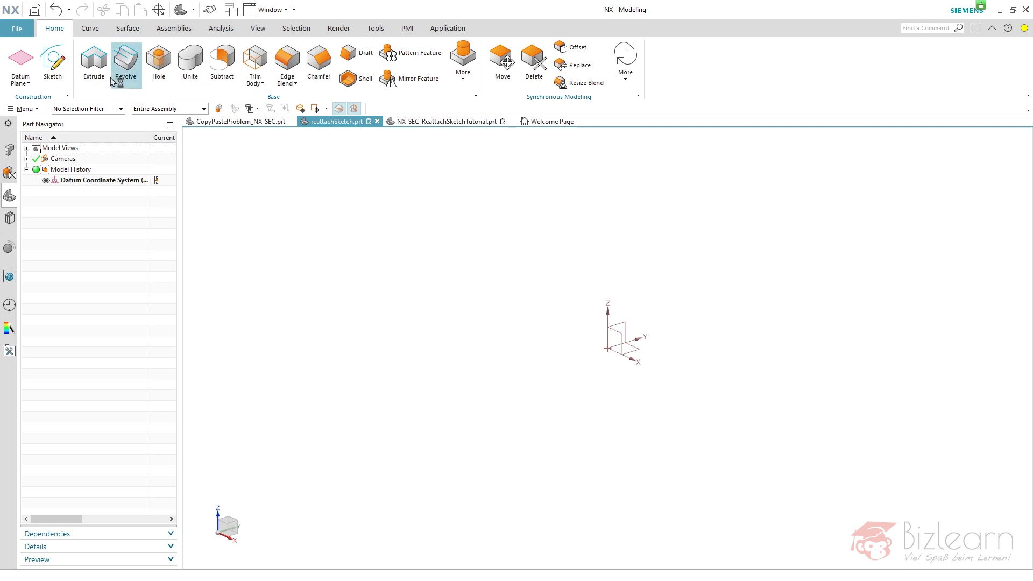
{"action": "left_click", "coordinate": [94, 64]}
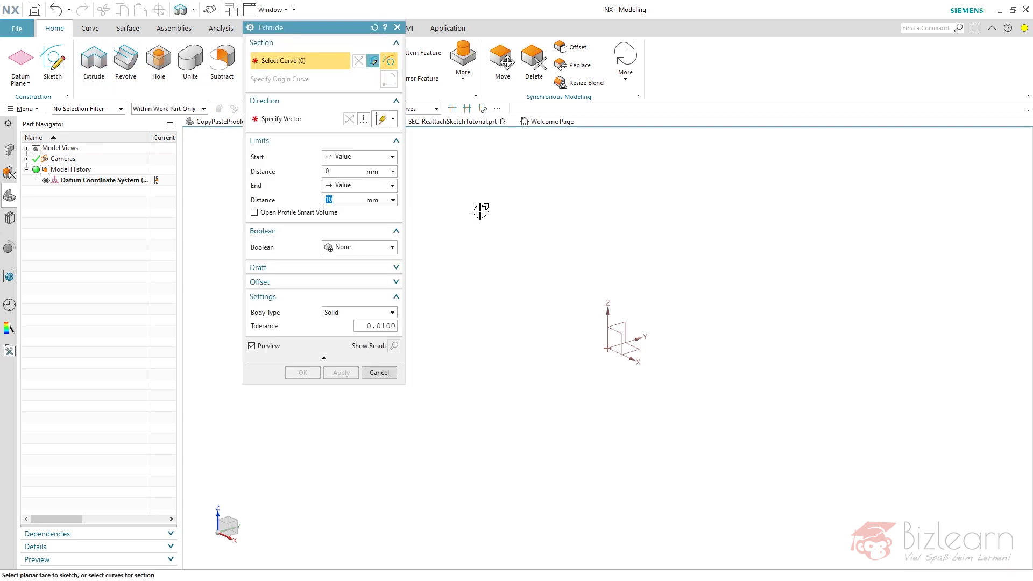
{"action": "left_click", "coordinate": [635, 350]}
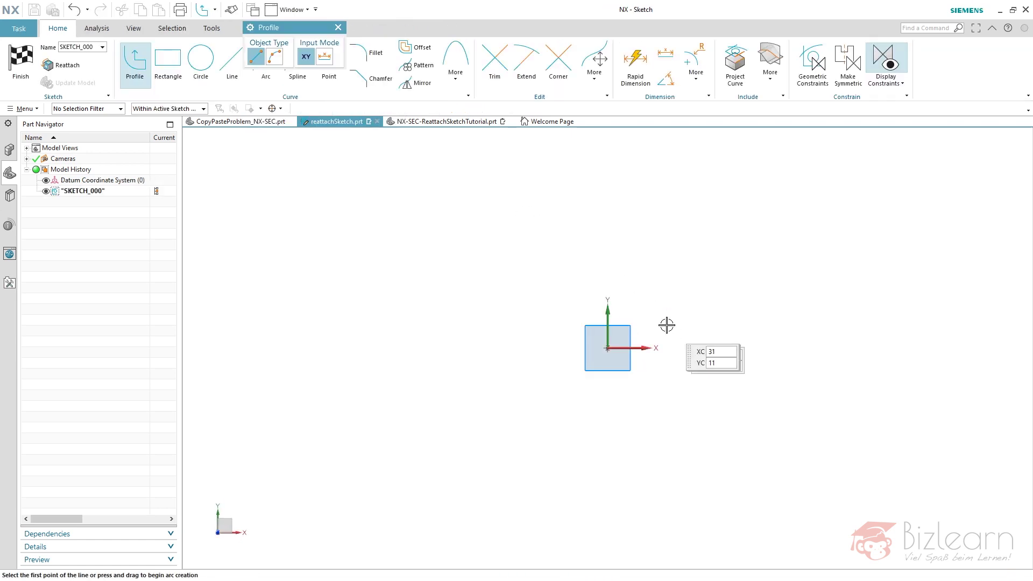
{"action": "left_click", "coordinate": [168, 60]}
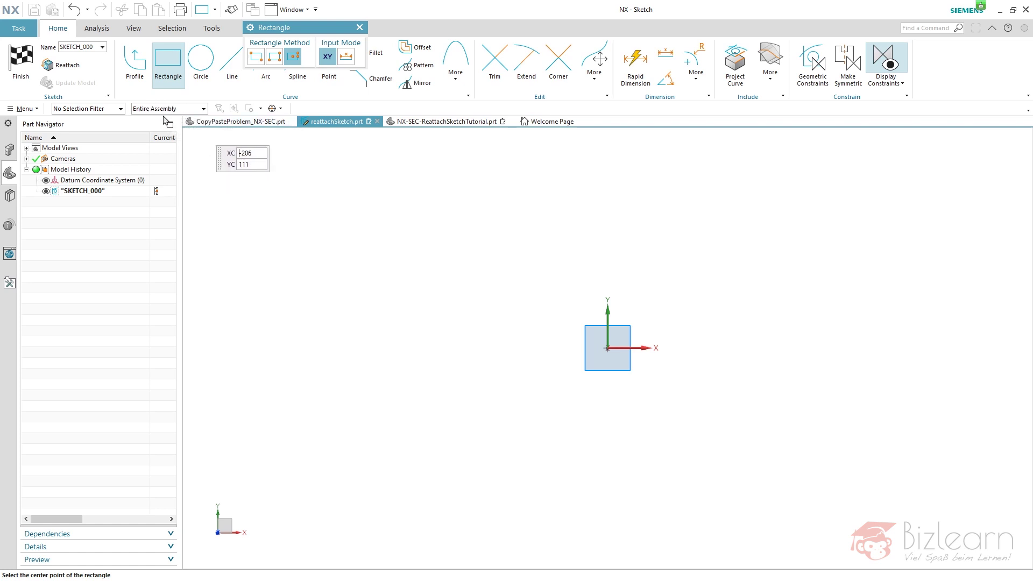
- Draw a 150 by 100 rectangle centred on the sketch origin and end the rectangle command
{"action": "left_click", "coordinate": [613, 347]}
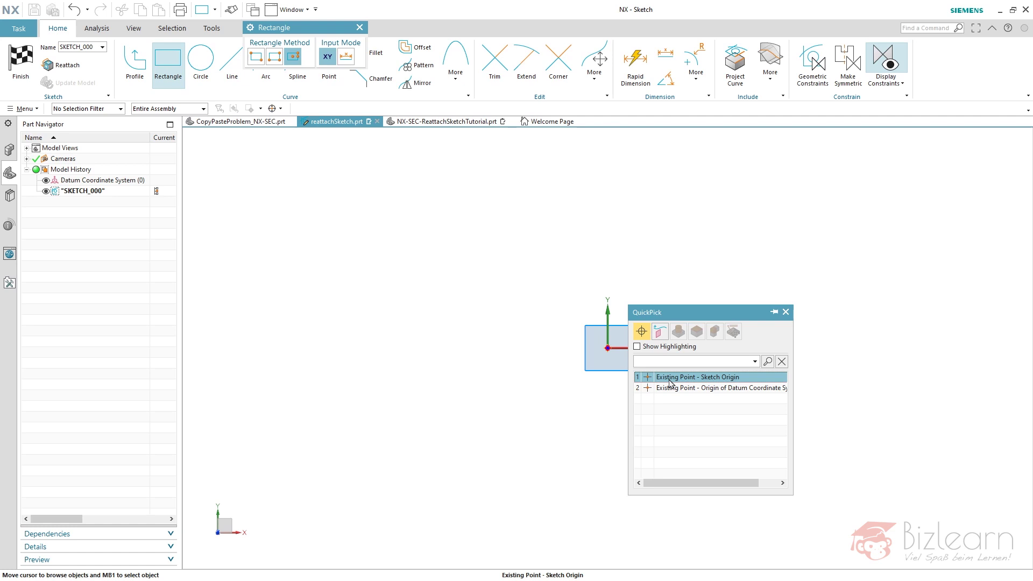
{"action": "left_click", "coordinate": [669, 377]}
{"action": "type", "text": "150"}
{"action": "key", "text": "Tab"}
{"action": "type", "text": "100"}
{"action": "key", "text": "Tab"}
{"action": "left_click", "coordinate": [710, 344]}
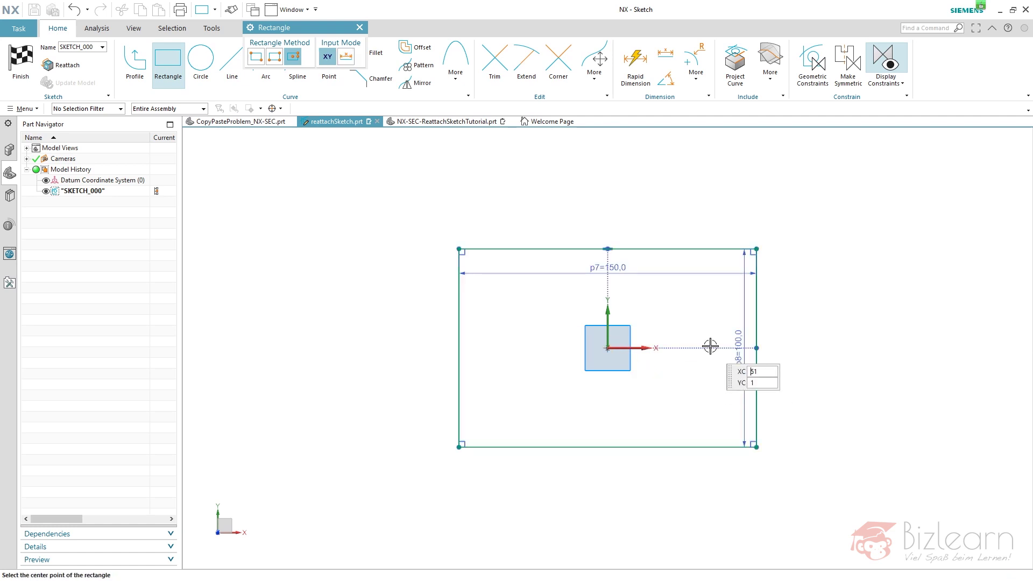
{"action": "middle_click", "coordinate": [664, 312]}
{"action": "mouse_move", "coordinate": [664, 312]}
{"action": "middle_mouse_down"}
{"action": "mouse_move", "coordinate": [662, 261]}
{"action": "mouse_move", "coordinate": [649, 264]}
{"action": "middle_mouse_up"}
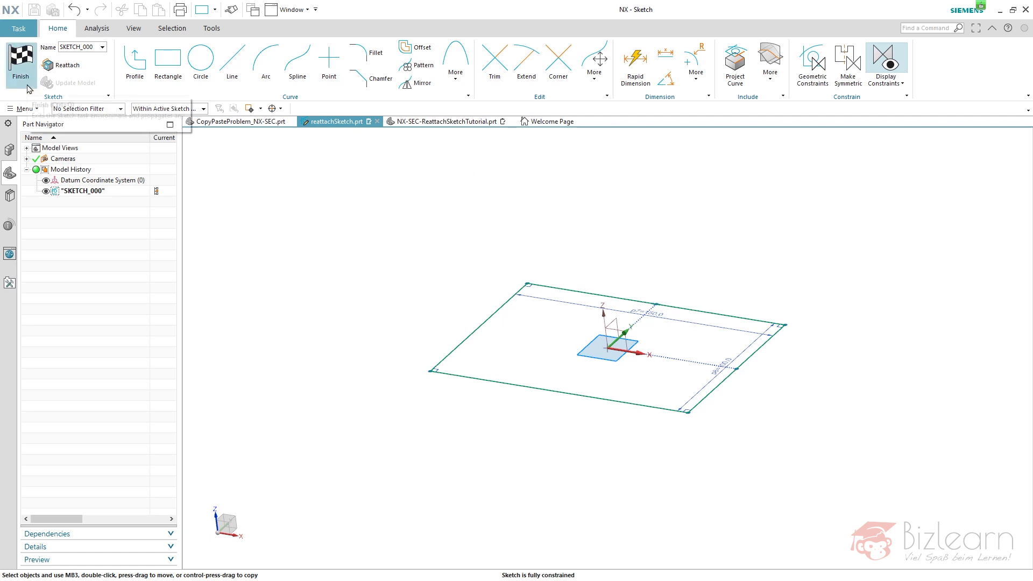
- Finish the sketch and extrude its region boundary curves 10 mm into a solid plate
{"action": "left_click", "coordinate": [21, 64]}
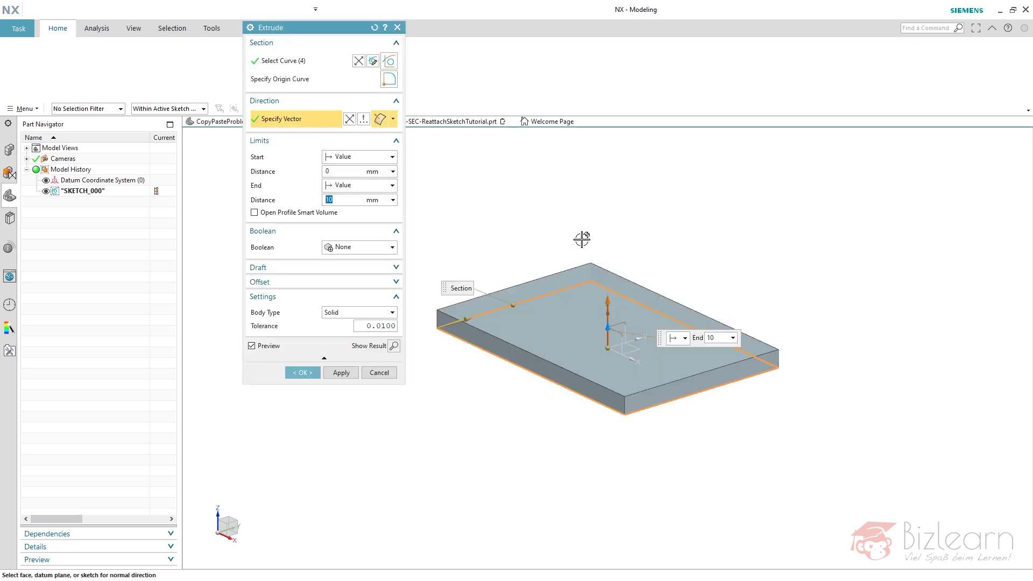
{"action": "left_click_drag", "start_coordinate": [350, 31], "coordinate": [300, 96]}
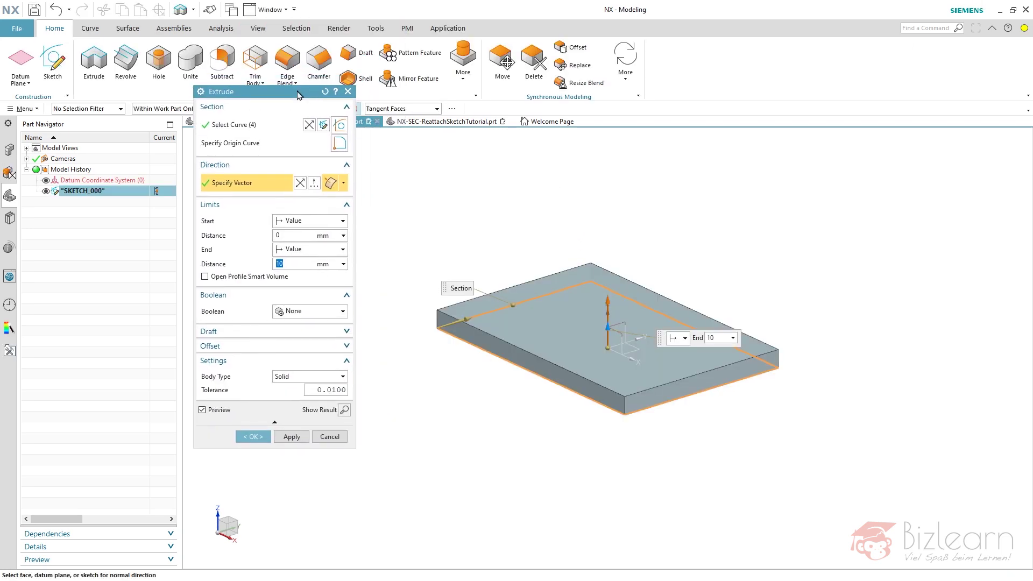
{"action": "left_click", "coordinate": [281, 125]}
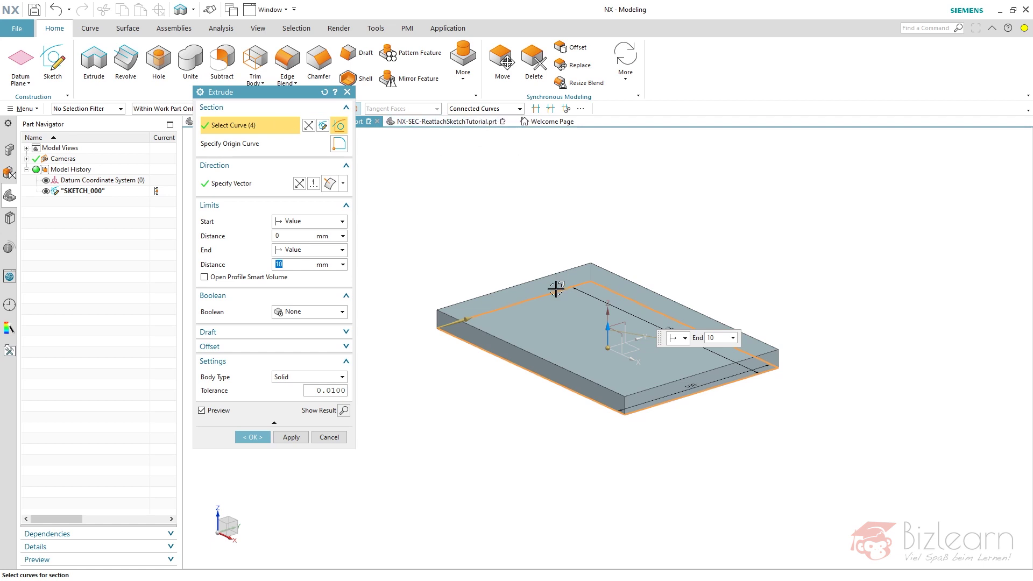
{"action": "right_click", "coordinate": [556, 289]}
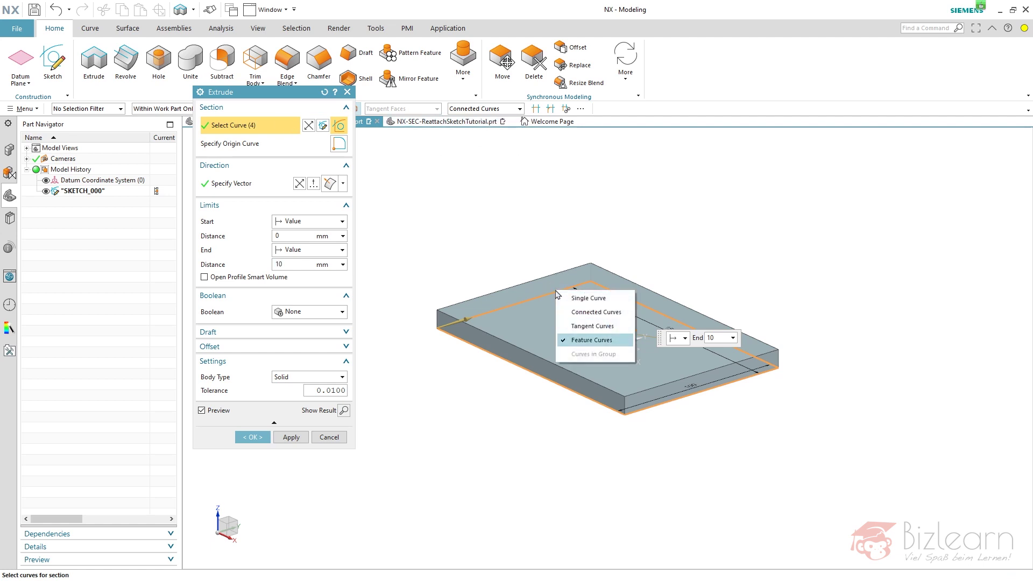
{"action": "left_click", "coordinate": [592, 339]}
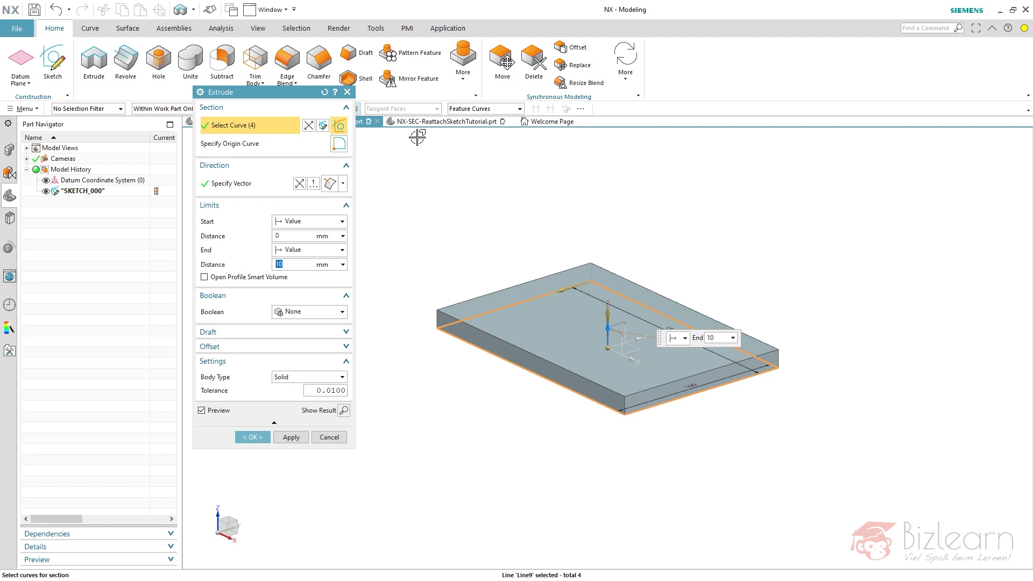
{"action": "left_click", "coordinate": [478, 109]}
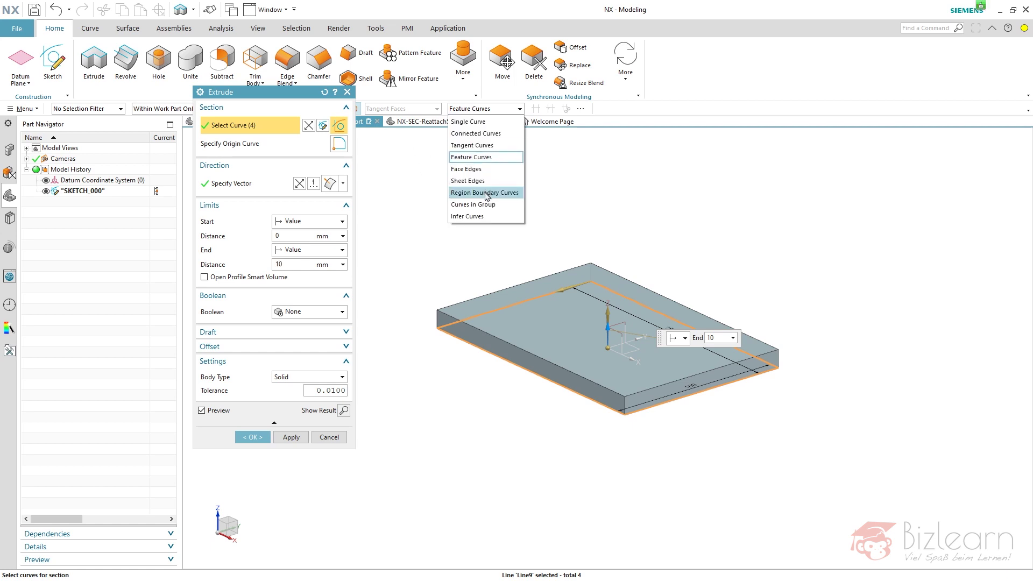
{"action": "left_click", "coordinate": [485, 193]}
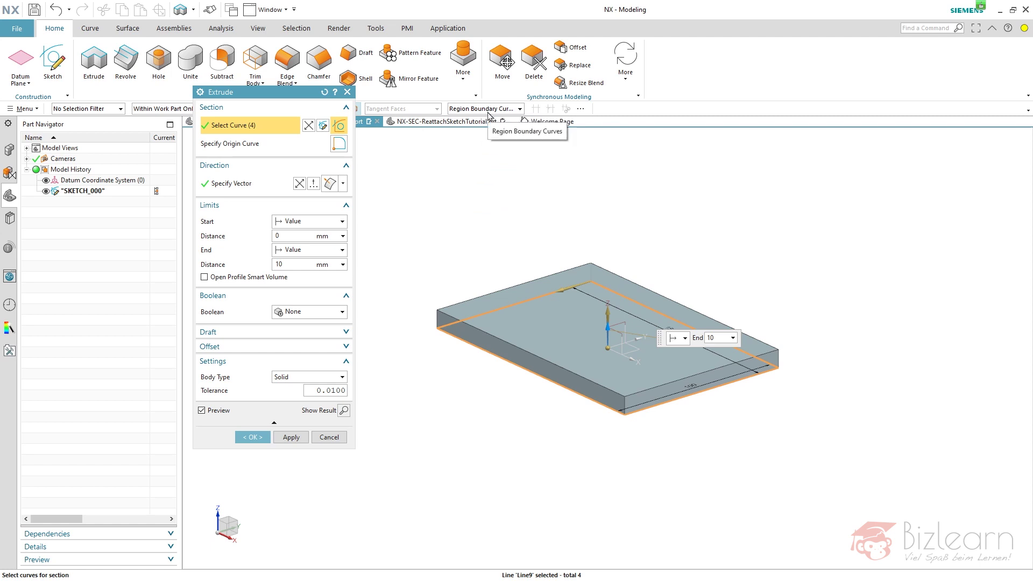
{"action": "mouse_move", "coordinate": [494, 124]}
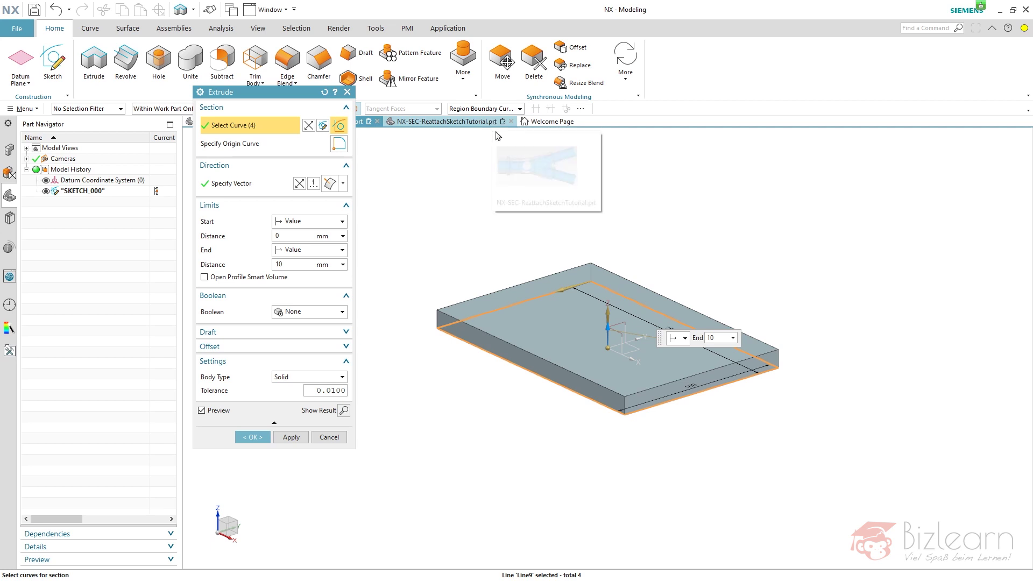
{"action": "right_click", "coordinate": [523, 305]}
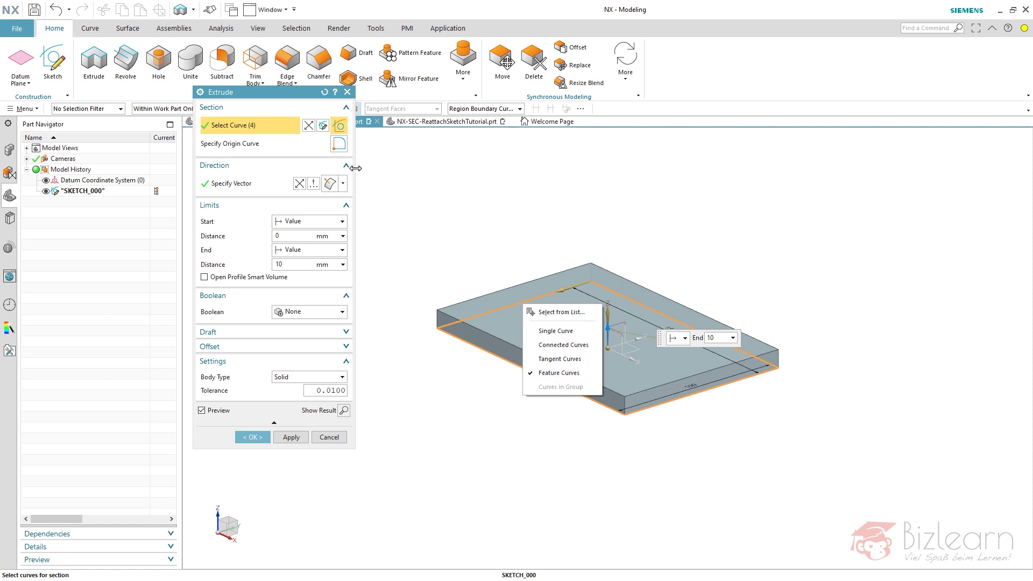
{"action": "middle_click", "coordinate": [406, 170]}
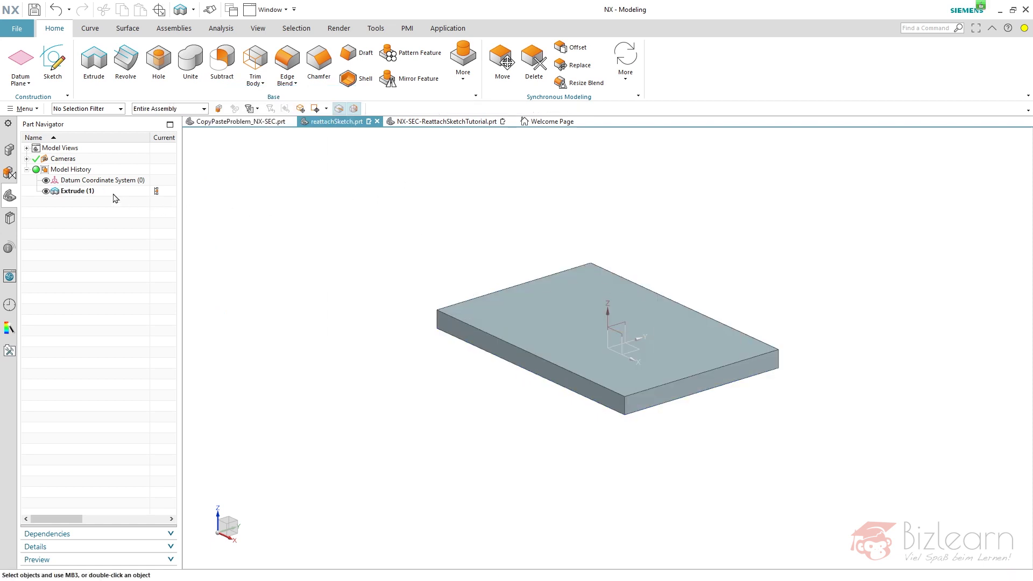
- Edit the sketch under Extrude (1) and launch Reattach Sketch, opening its plane method choices
{"action": "left_click", "coordinate": [114, 195]}
{"action": "right_click", "coordinate": [113, 193]}
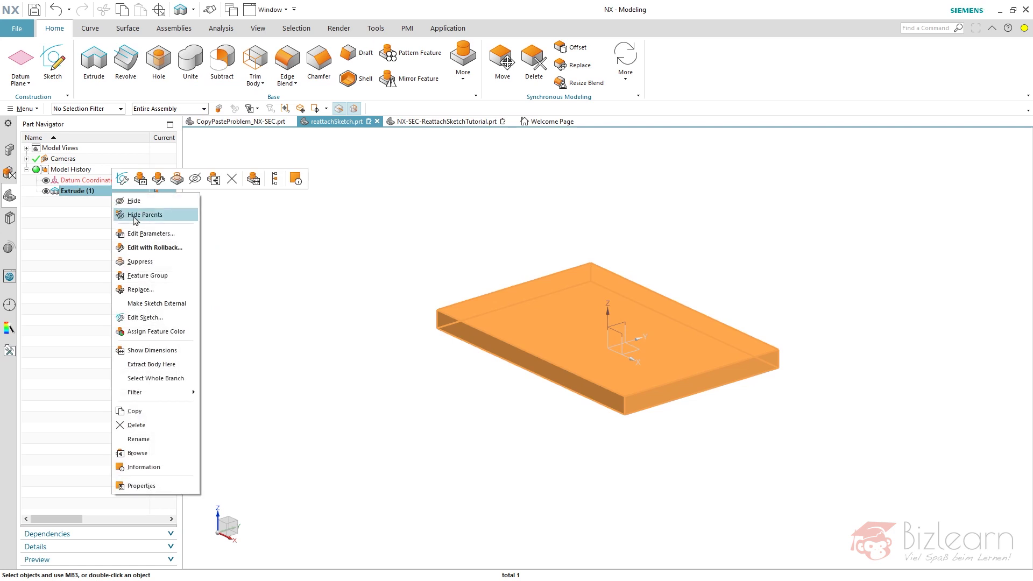
{"action": "left_click", "coordinate": [157, 317]}
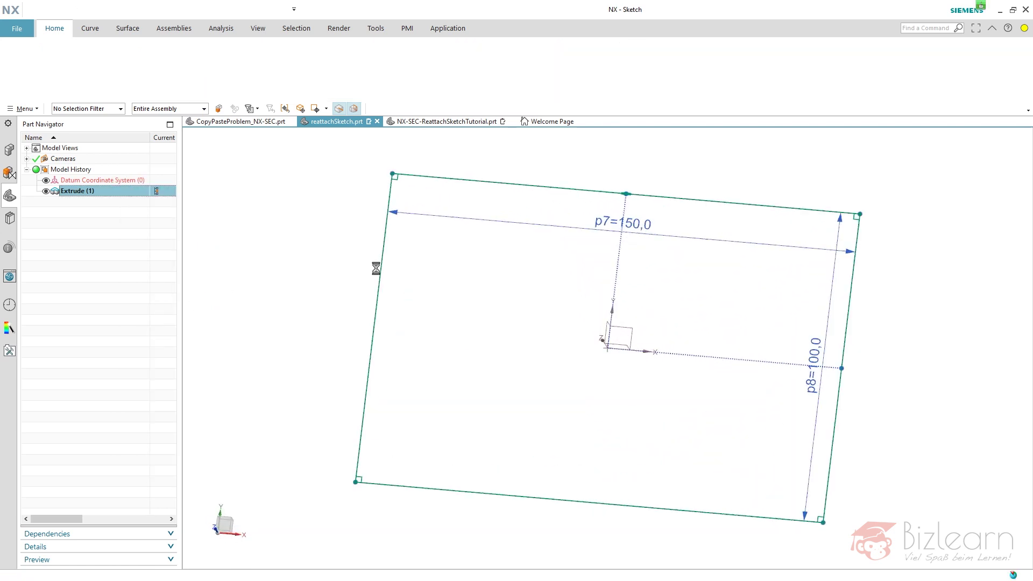
{"action": "mouse_move", "coordinate": [460, 279]}
{"action": "middle_mouse_down"}
{"action": "mouse_move", "coordinate": [463, 242]}
{"action": "mouse_move", "coordinate": [438, 236]}
{"action": "middle_mouse_up"}
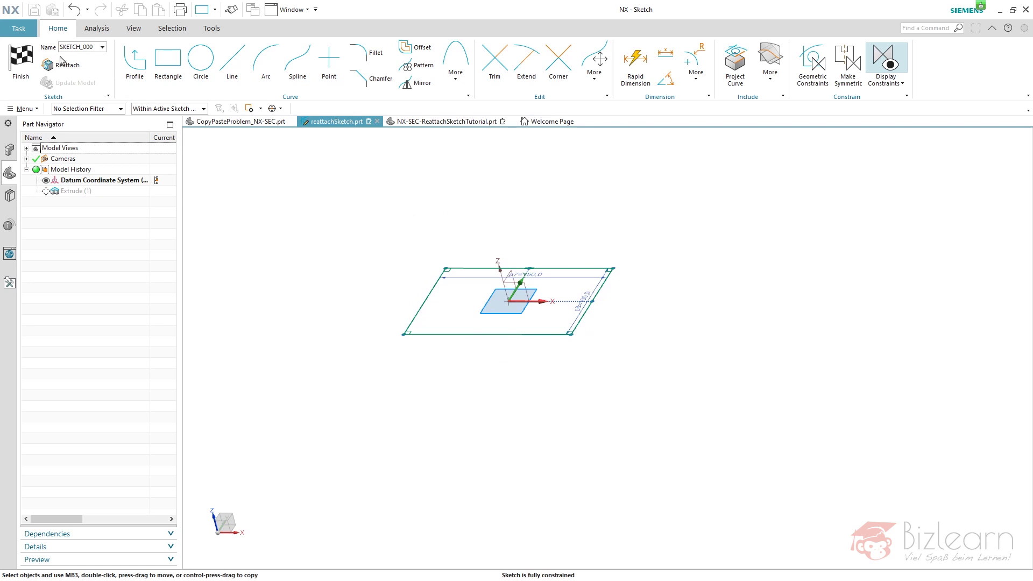
{"action": "left_click", "coordinate": [18, 62]}
{"action": "left_click", "coordinate": [61, 65]}
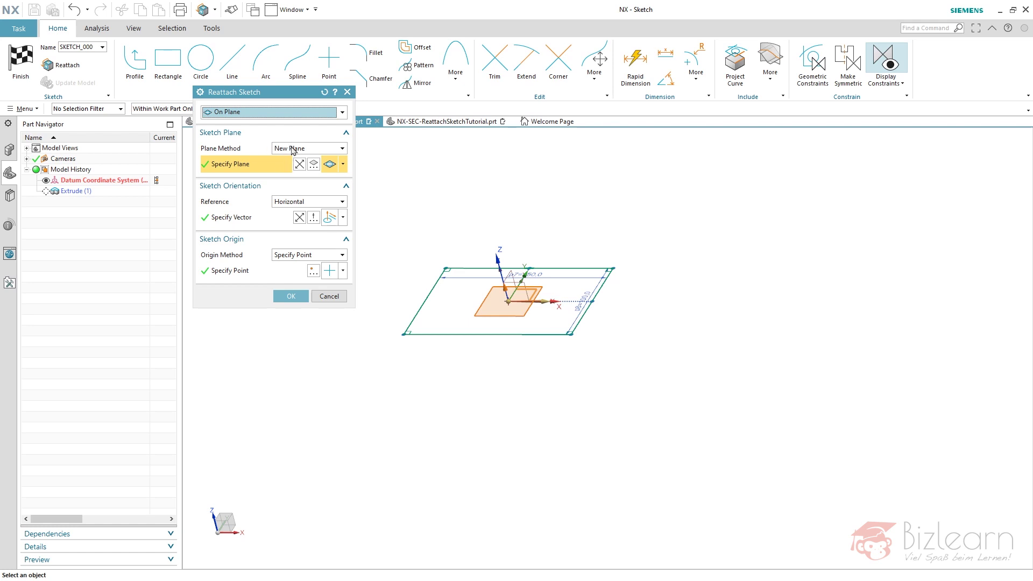
{"action": "left_click", "coordinate": [293, 151]}
- Reattach SKETCH_000 to the datum XZ plane using the Inferred method, then finish the sketch
{"action": "left_click", "coordinate": [293, 156]}
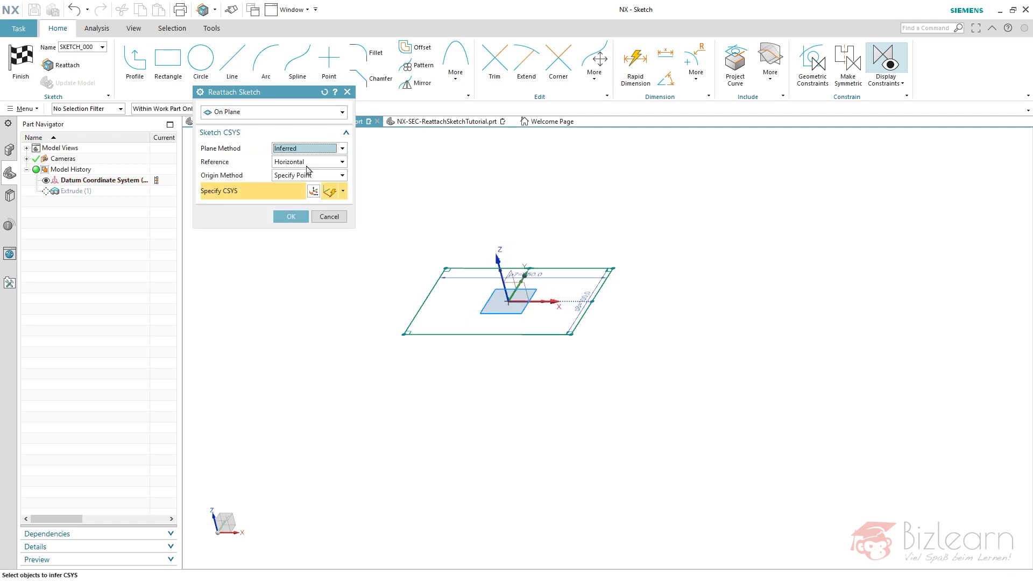
{"action": "left_click", "coordinate": [540, 275]}
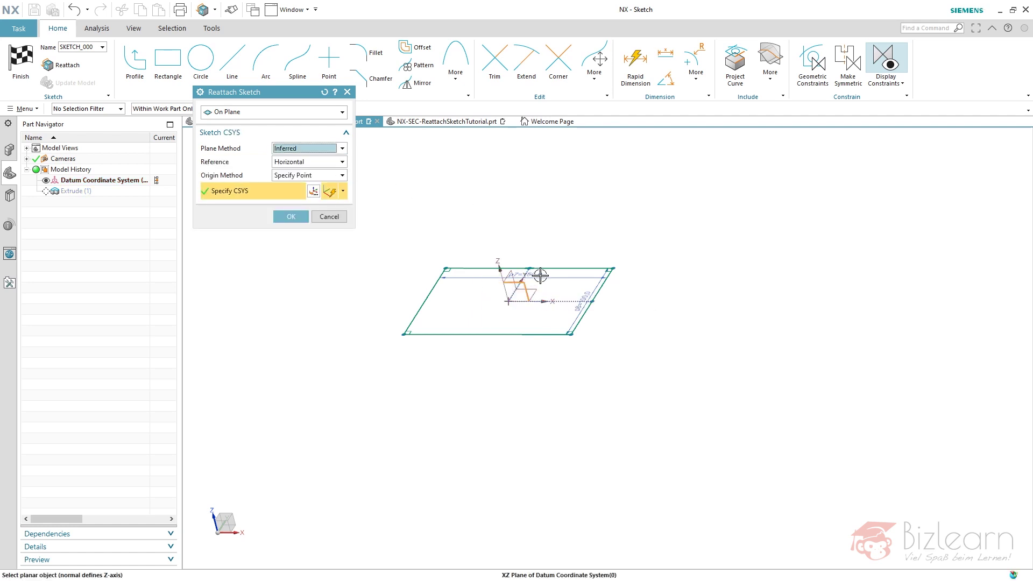
{"action": "left_click", "coordinate": [541, 275]}
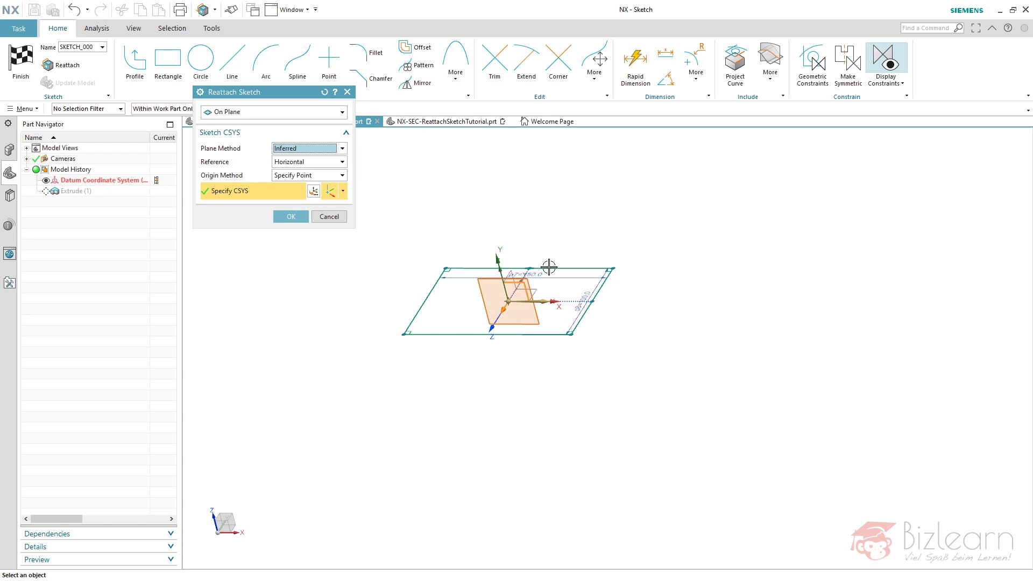
{"action": "middle_click", "coordinate": [536, 222]}
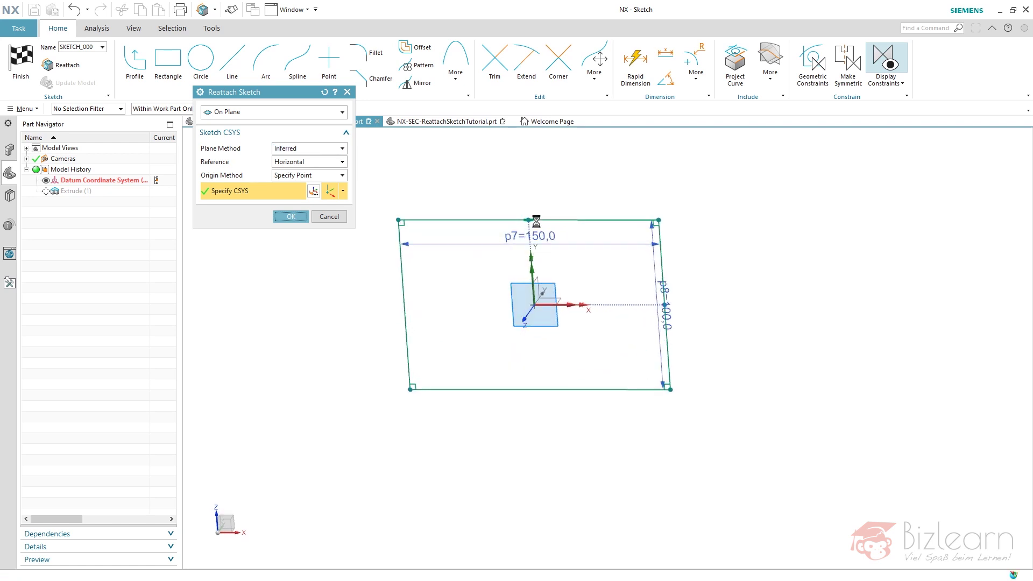
{"action": "mouse_move", "coordinate": [529, 268]}
{"action": "middle_mouse_down"}
{"action": "mouse_move", "coordinate": [511, 272]}
{"action": "mouse_move", "coordinate": [431, 211]}
{"action": "middle_mouse_up"}
{"action": "right_click", "coordinate": [404, 178]}
{"action": "left_click", "coordinate": [436, 186]}
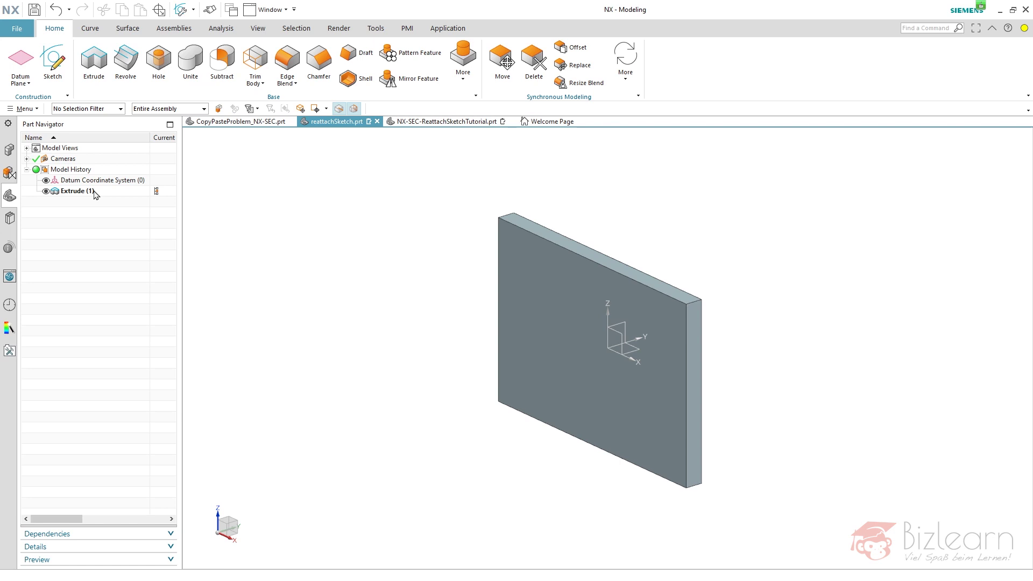
- Reopen Extrude (1), accept it unchanged, and start a second extrusion
{"action": "middle_click_drag", "start_coordinate": [379, 253], "coordinate": [348, 256]}
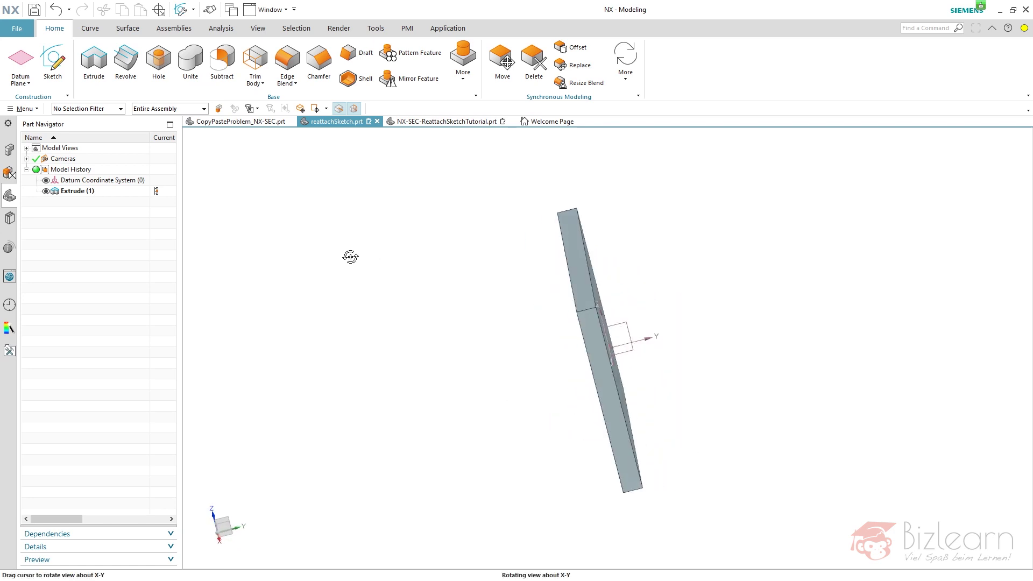
{"action": "double_click", "coordinate": [114, 192]}
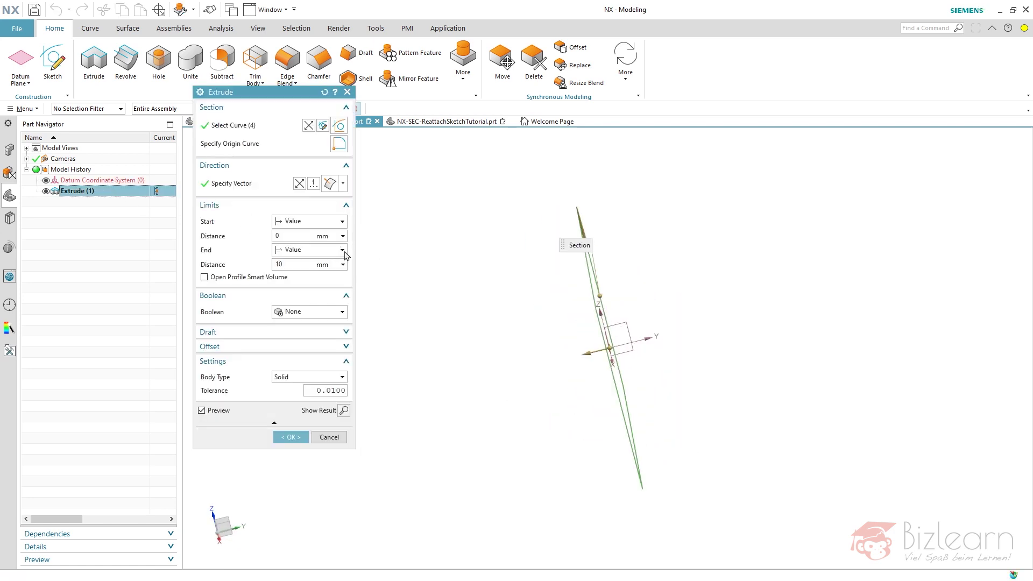
{"action": "left_click", "coordinate": [300, 184]}
{"action": "middle_click", "coordinate": [424, 215]}
{"action": "middle_click_drag", "start_coordinate": [424, 215], "coordinate": [560, 259]}
{"action": "left_click", "coordinate": [91, 75]}
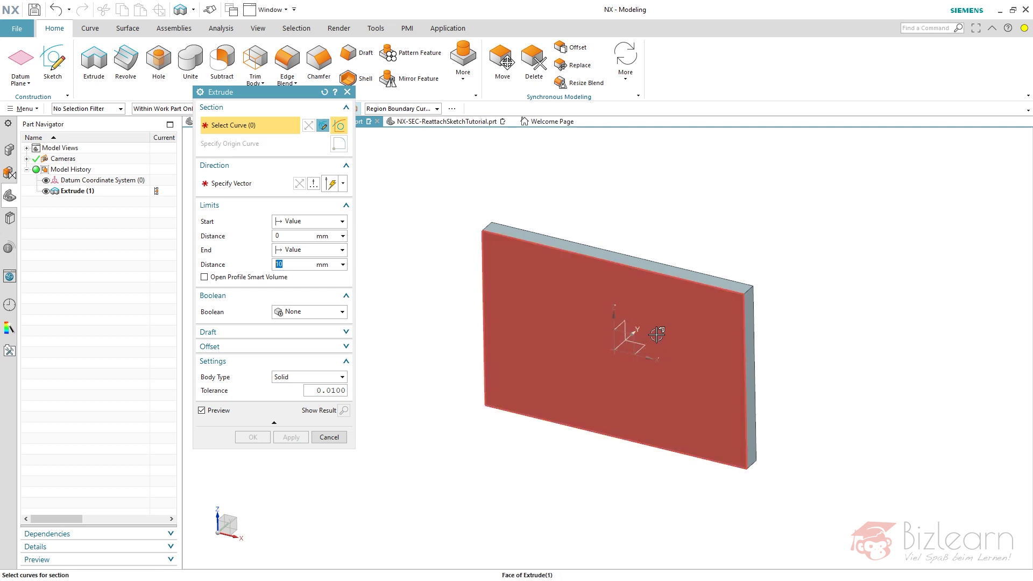
{"action": "middle_click_drag", "start_coordinate": [660, 323], "coordinate": [667, 315]}
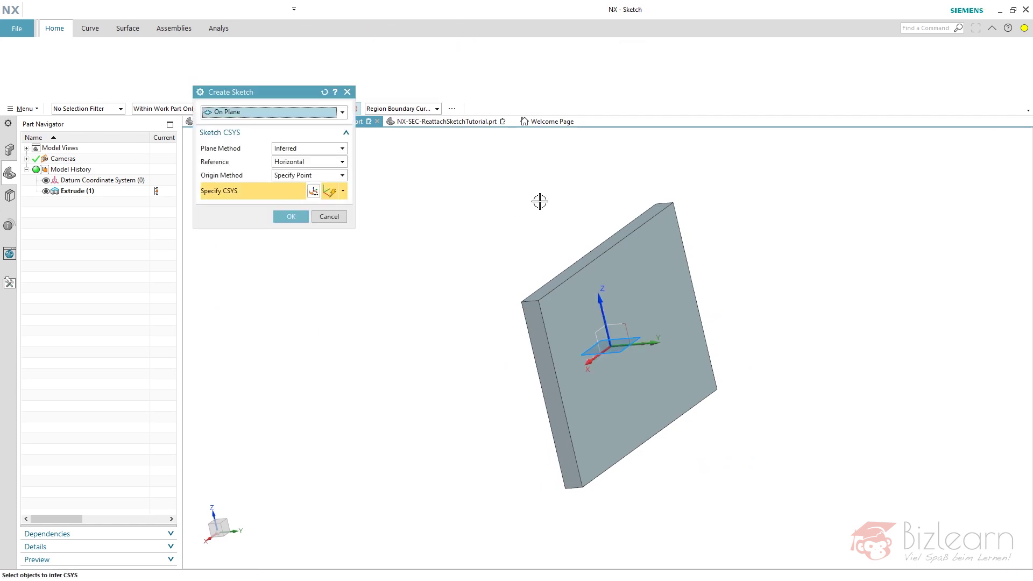
- Try placing the new sketch on the existing CSYS and the plate's front face
{"action": "left_click", "coordinate": [616, 340]}
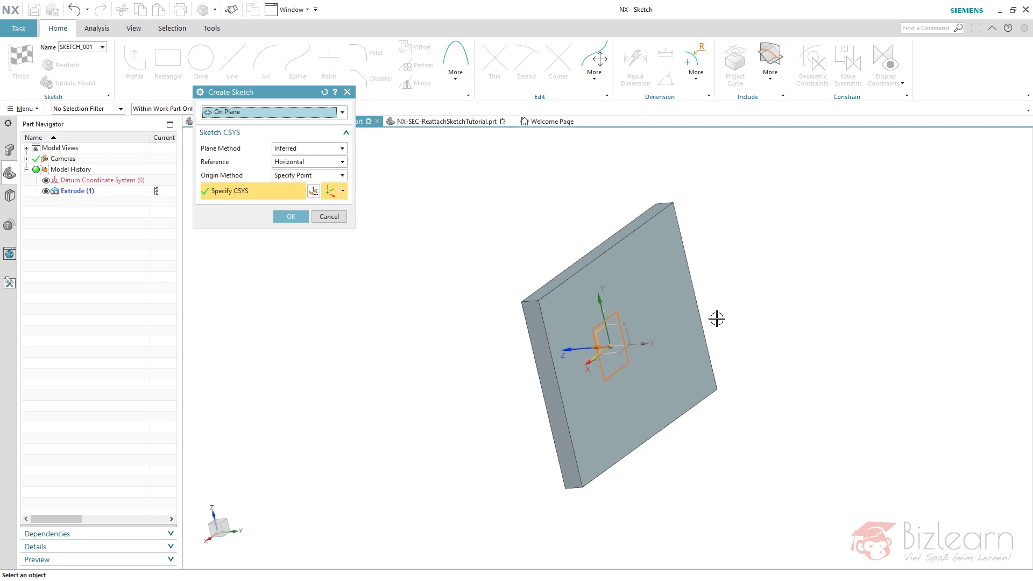
{"action": "middle_click_drag", "start_coordinate": [694, 316], "coordinate": [729, 311]}
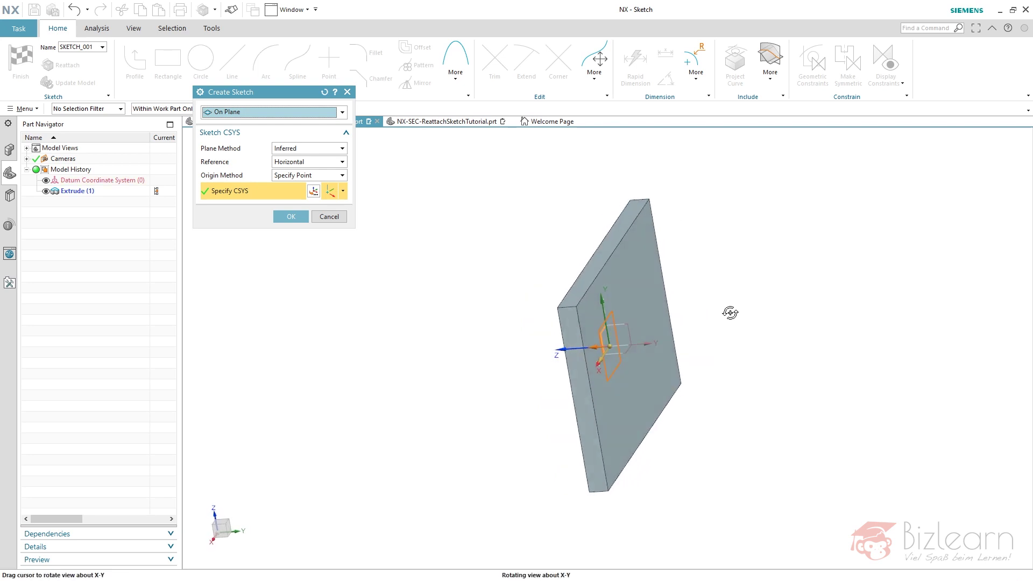
{"action": "left_click", "coordinate": [654, 314]}
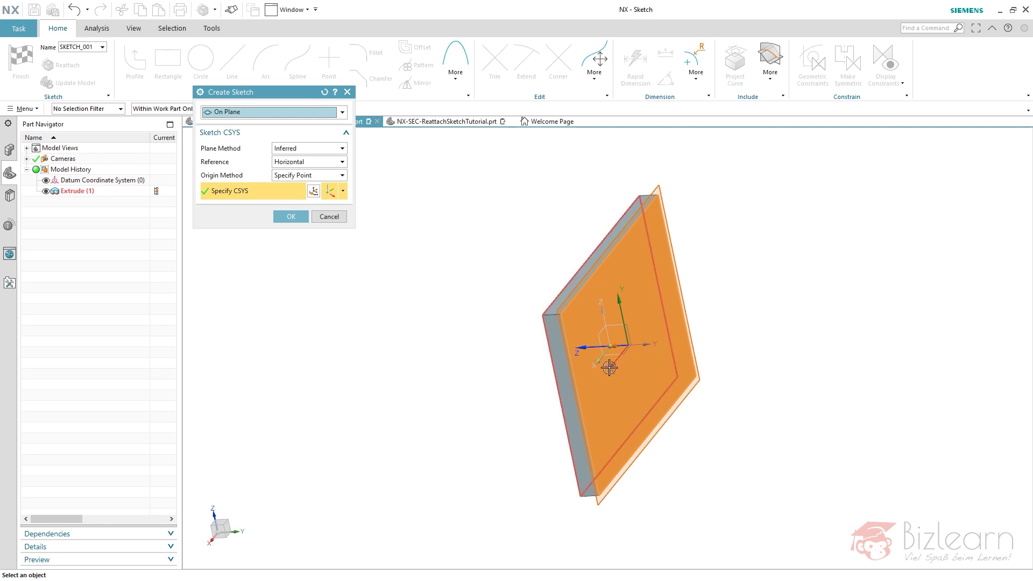
{"action": "scroll", "coordinate": [608, 358], "scroll_direction": "up", "scroll_amount": 3}
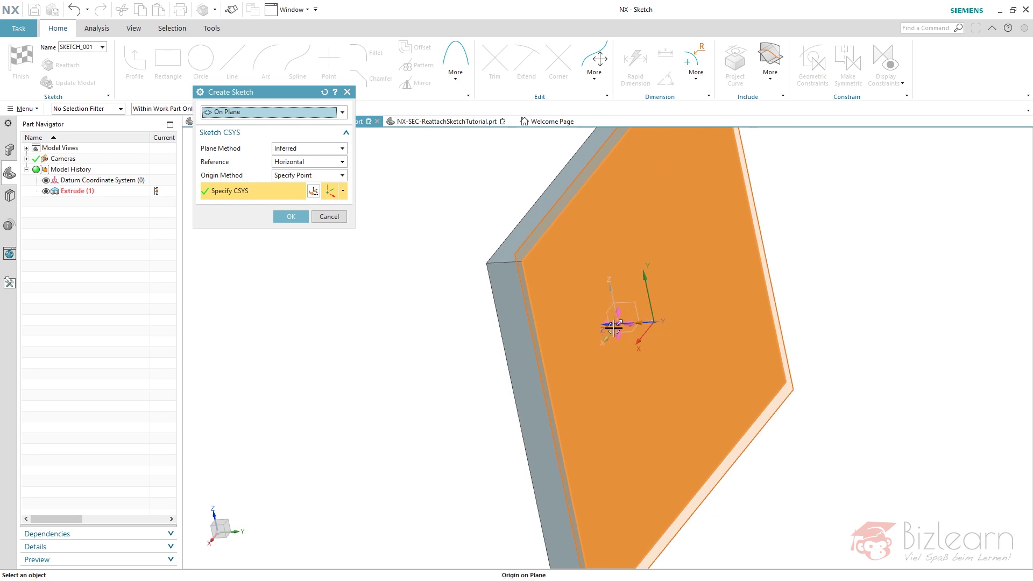
{"action": "scroll", "coordinate": [628, 295], "scroll_direction": "down", "scroll_amount": 3}
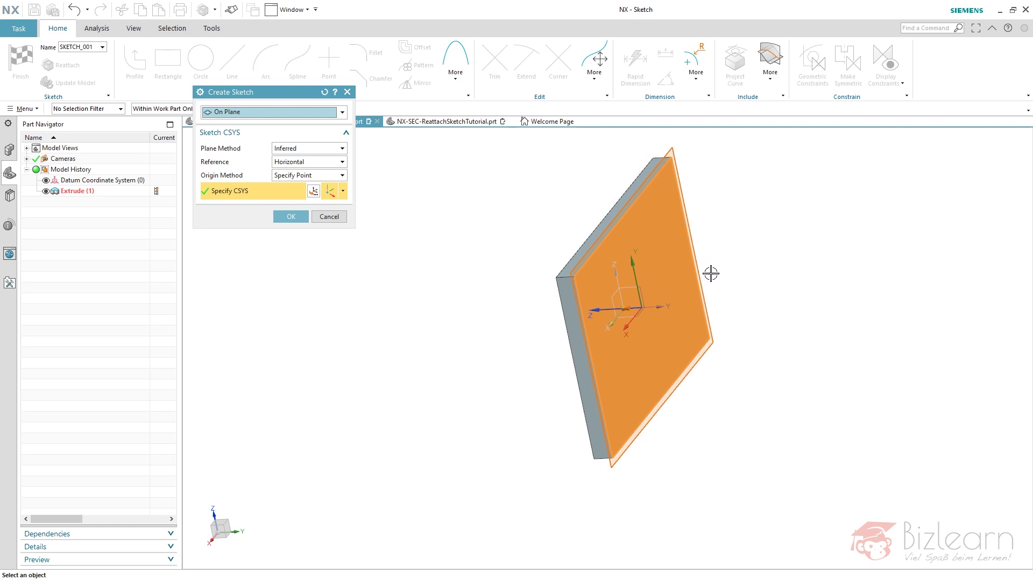
{"action": "middle_click_drag", "start_coordinate": [710, 274], "coordinate": [637, 290]}
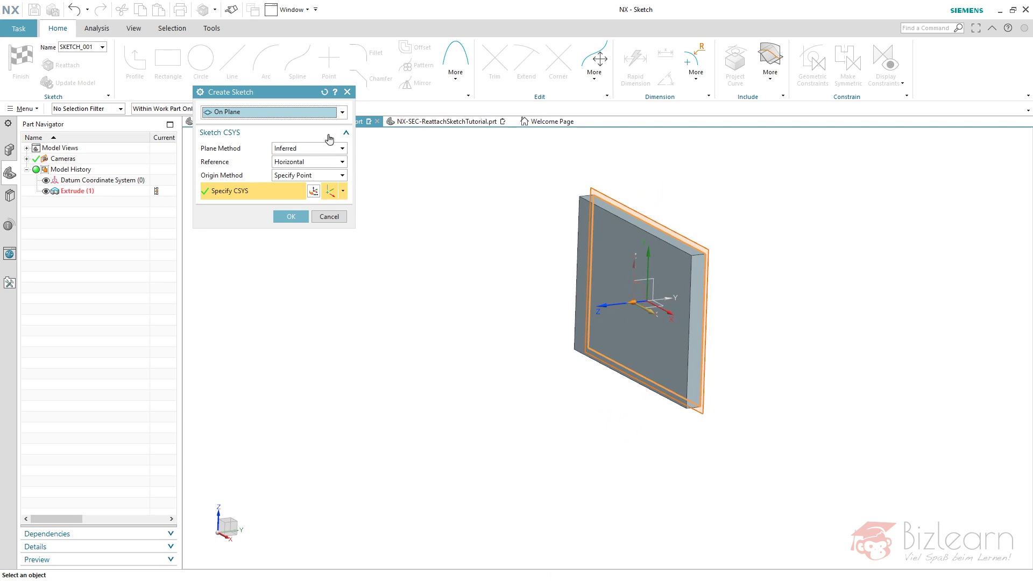
- Reset the placement, choose the datum plane through the plate, and enter SKETCH_001
{"action": "left_click", "coordinate": [324, 92]}
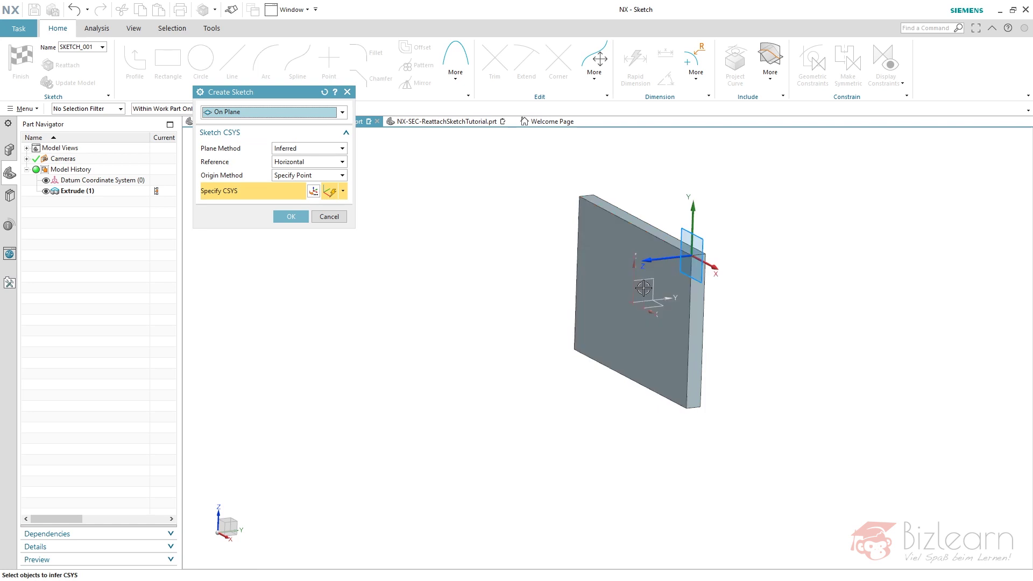
{"action": "left_click", "coordinate": [631, 301]}
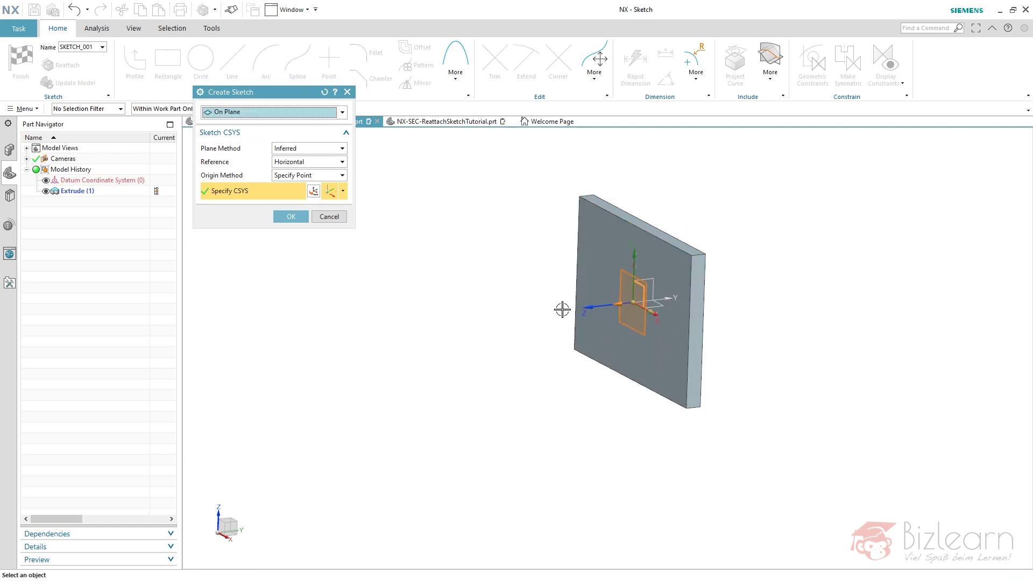
{"action": "middle_click_drag", "start_coordinate": [530, 320], "coordinate": [556, 311]}
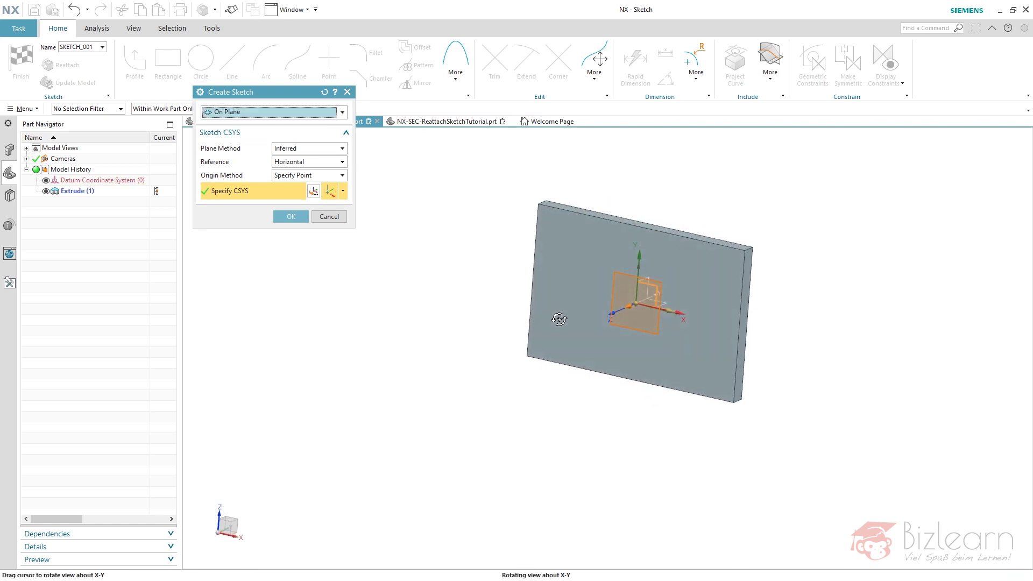
{"action": "middle_click", "coordinate": [492, 279]}
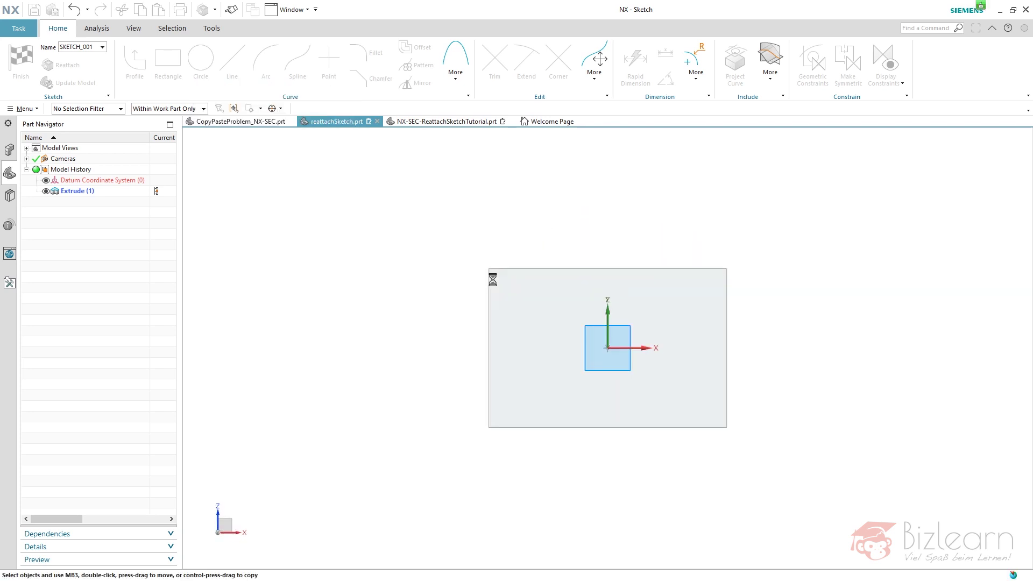
{"action": "middle_click_drag", "start_coordinate": [602, 380], "coordinate": [526, 391]}
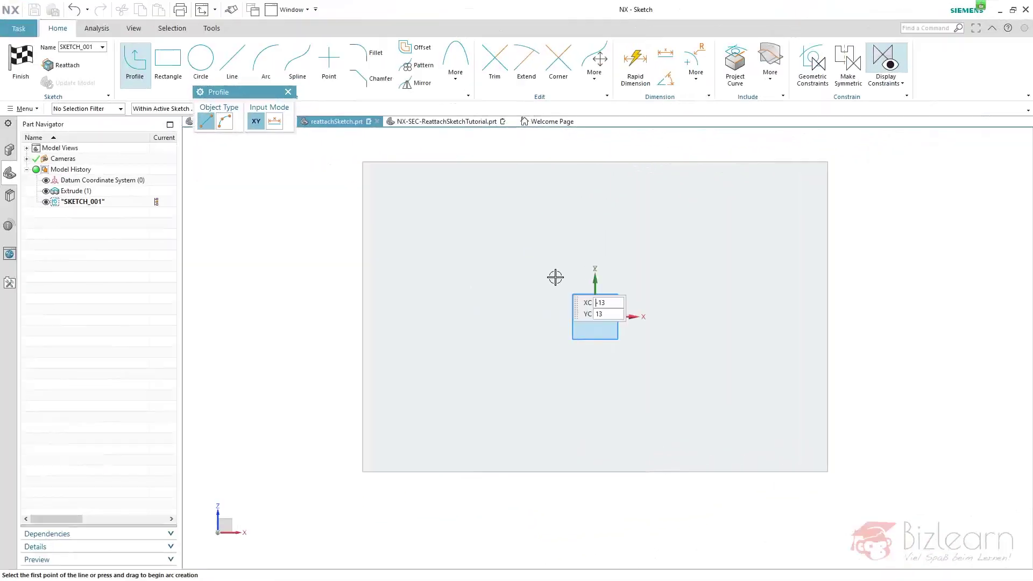
{"action": "left_click", "coordinate": [527, 310]}
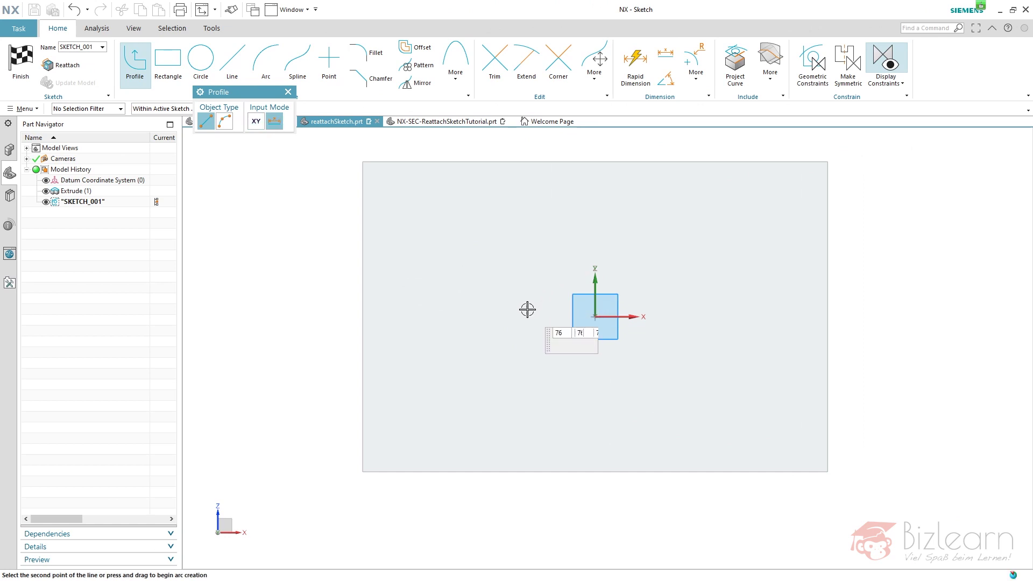
{"action": "left_click", "coordinate": [693, 253]}
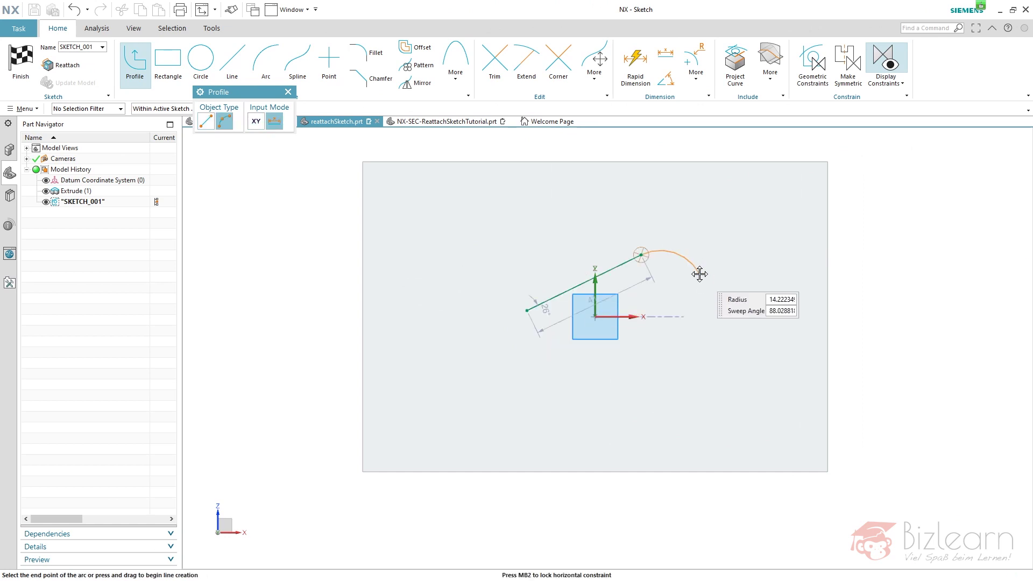
{"action": "left_click", "coordinate": [660, 283]}
{"action": "left_click", "coordinate": [540, 340]}
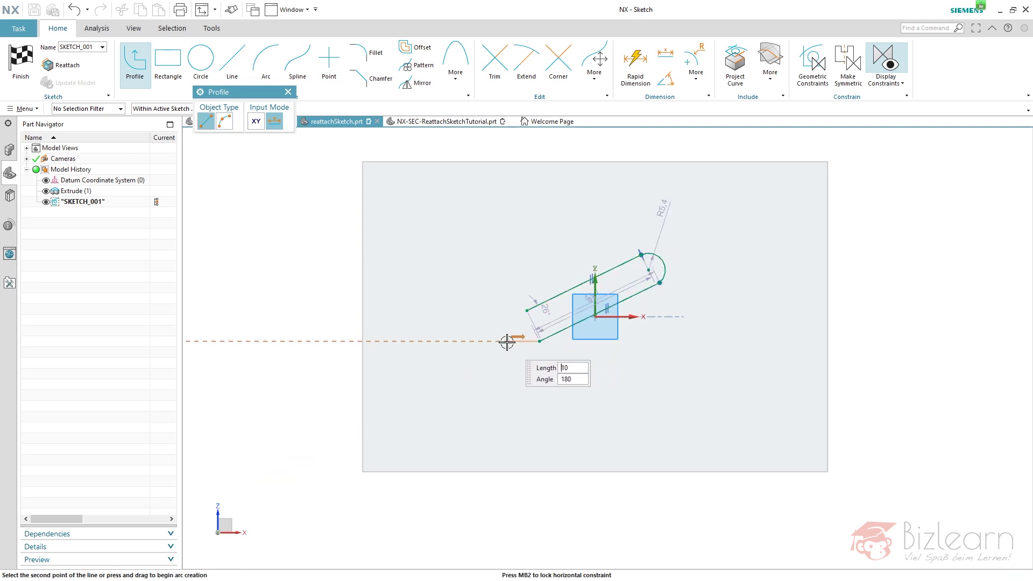
{"action": "left_click_drag", "start_coordinate": [507, 342], "coordinate": [496, 330]}
{"action": "left_click", "coordinate": [527, 311]}
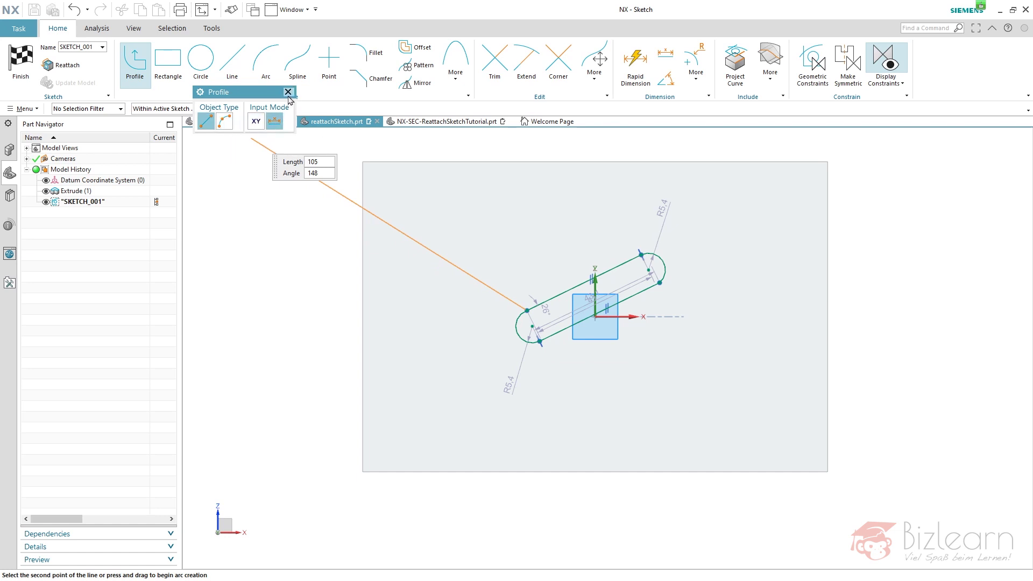
{"action": "left_click", "coordinate": [288, 92]}
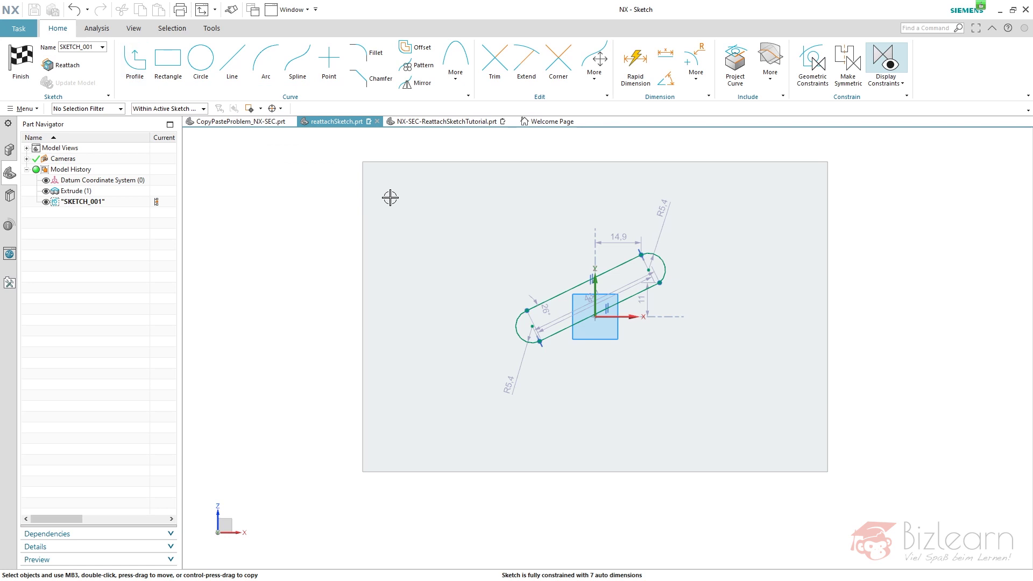
{"action": "key", "text": "ctrl+z"}
{"action": "key", "text": "ctrl+z"}
{"action": "key", "text": "ctrl+z"}
{"action": "key", "text": "ctrl+z"}
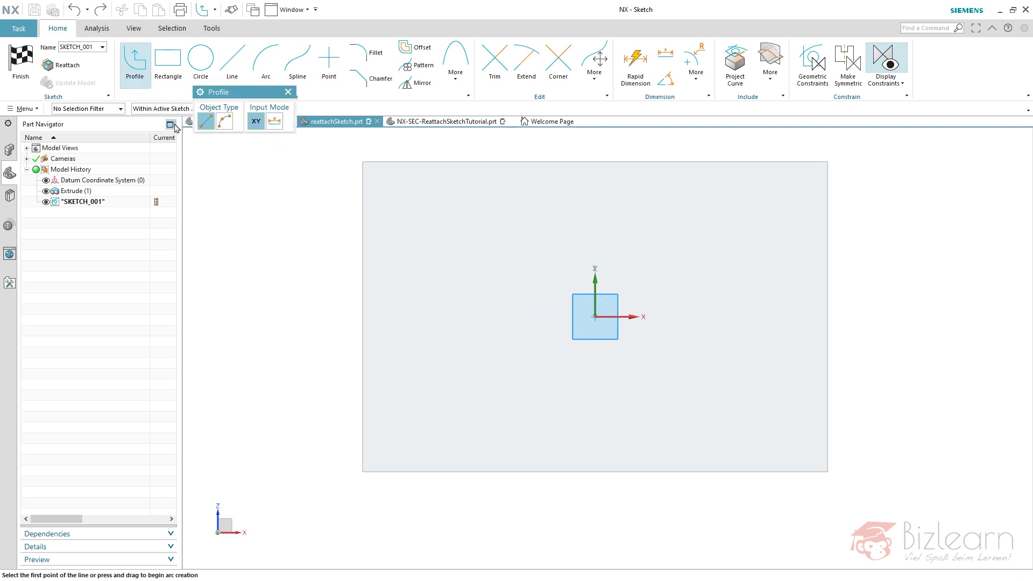
- Draw an angled slot starting with a 42-long line at 31°, closed with tangent arcs
{"action": "left_click", "coordinate": [518, 304]}
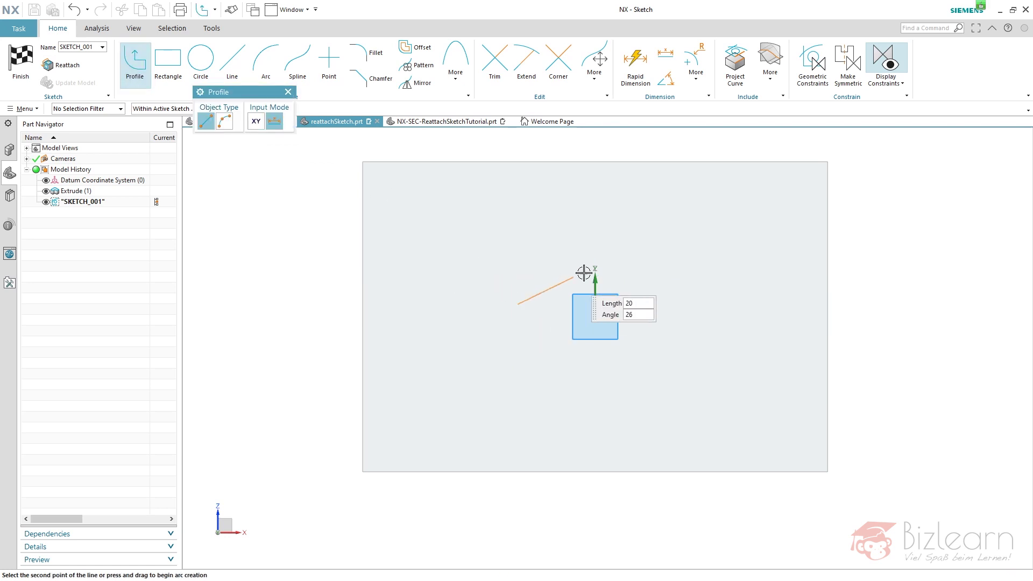
{"action": "left_click", "coordinate": [630, 237]}
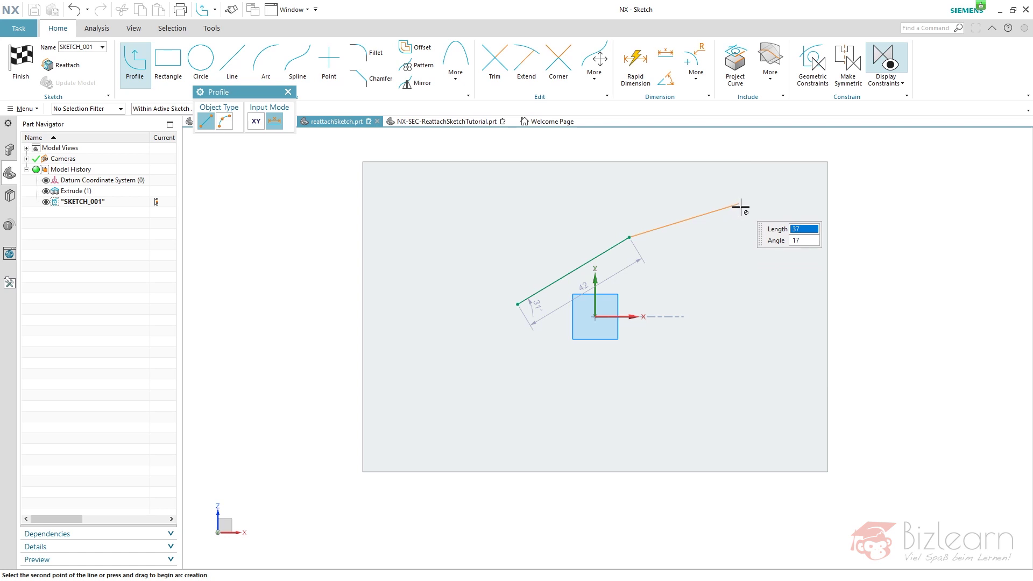
{"action": "left_click_drag", "start_coordinate": [741, 207], "coordinate": [740, 213]}
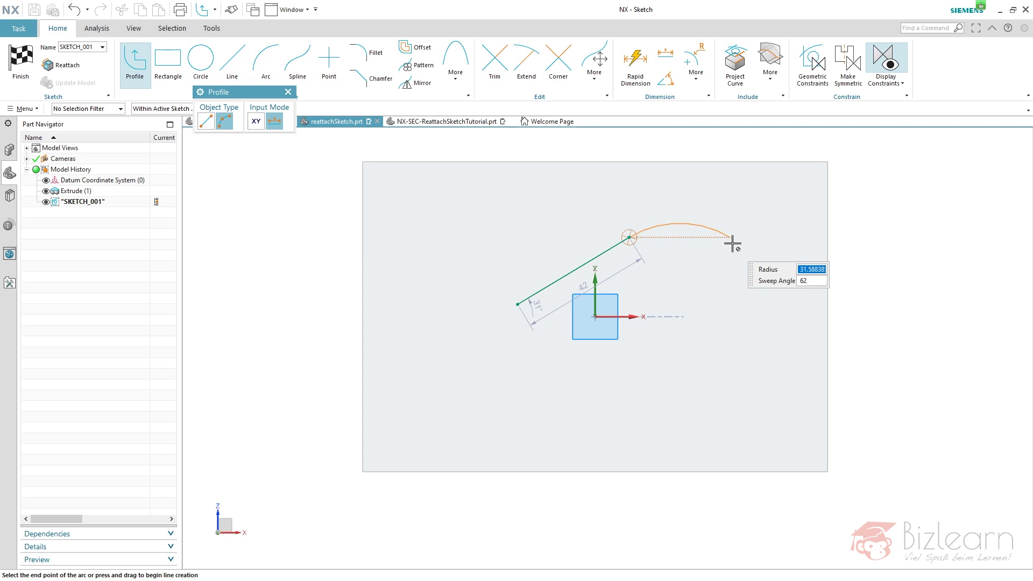
{"action": "key", "text": "l"}
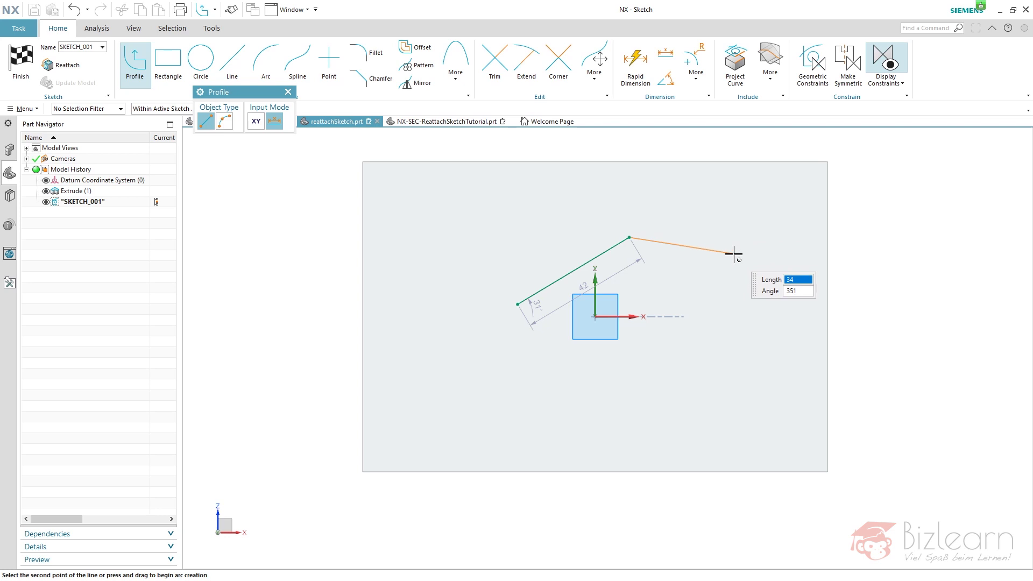
{"action": "key", "text": "a"}
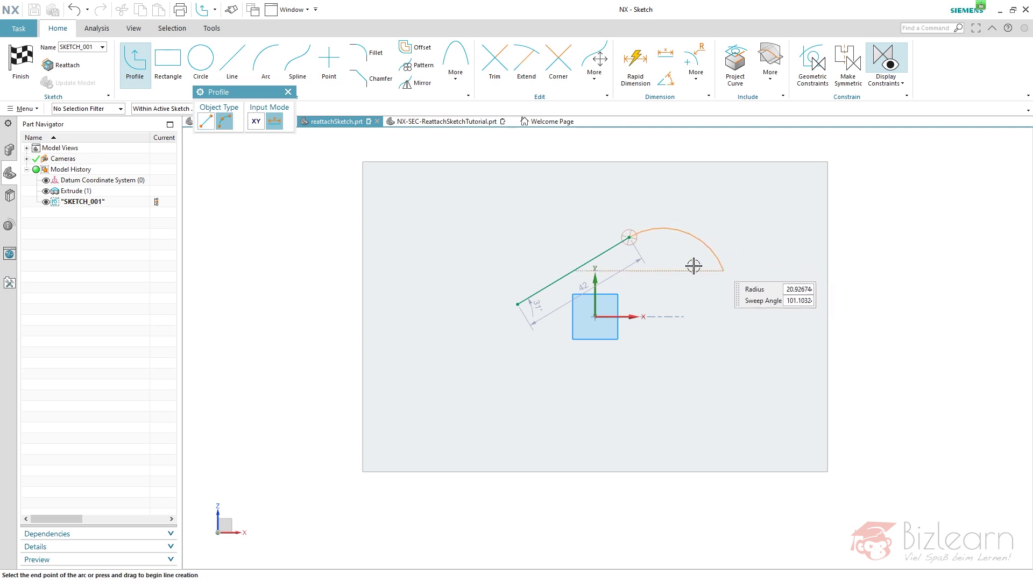
{"action": "left_click", "coordinate": [653, 270]}
{"action": "left_click", "coordinate": [541, 338]}
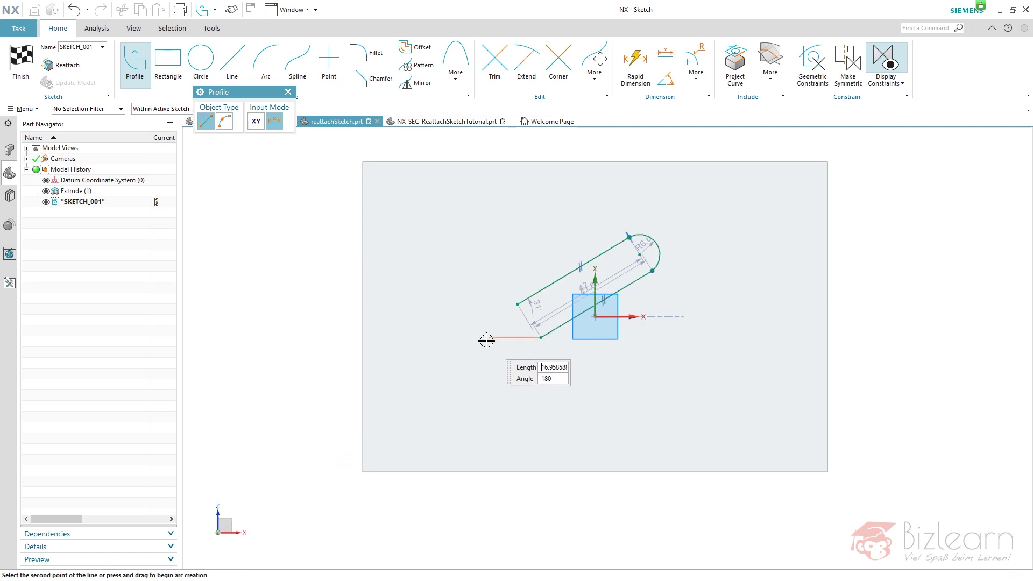
{"action": "key", "text": "a"}
{"action": "left_click", "coordinate": [518, 304]}
{"action": "scroll", "coordinate": [554, 253], "scroll_direction": "up", "scroll_amount": 3}
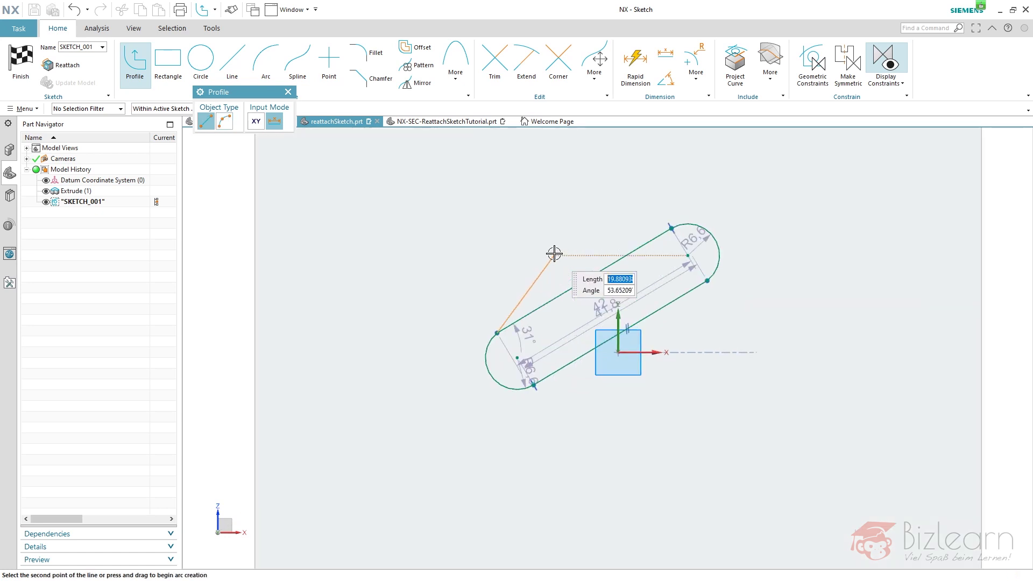
{"action": "scroll", "coordinate": [573, 242], "scroll_direction": "down", "scroll_amount": 3}
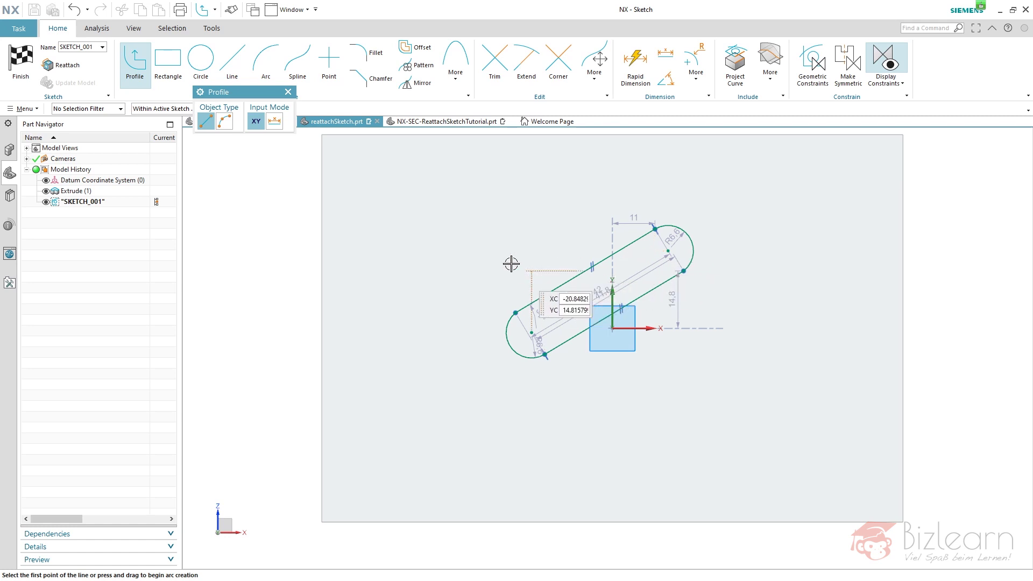
{"action": "left_click", "coordinate": [287, 92]}
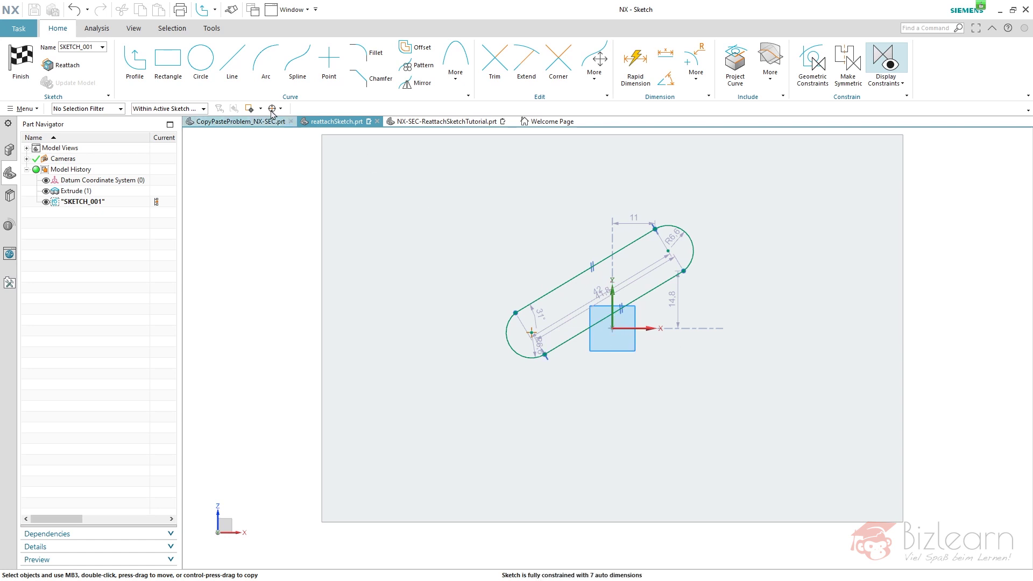
- Box-select all the slot curves and dimensions, delete them, and dismiss the auto-dimension warning
{"action": "left_click", "coordinate": [232, 67]}
{"action": "key", "text": "Escape"}
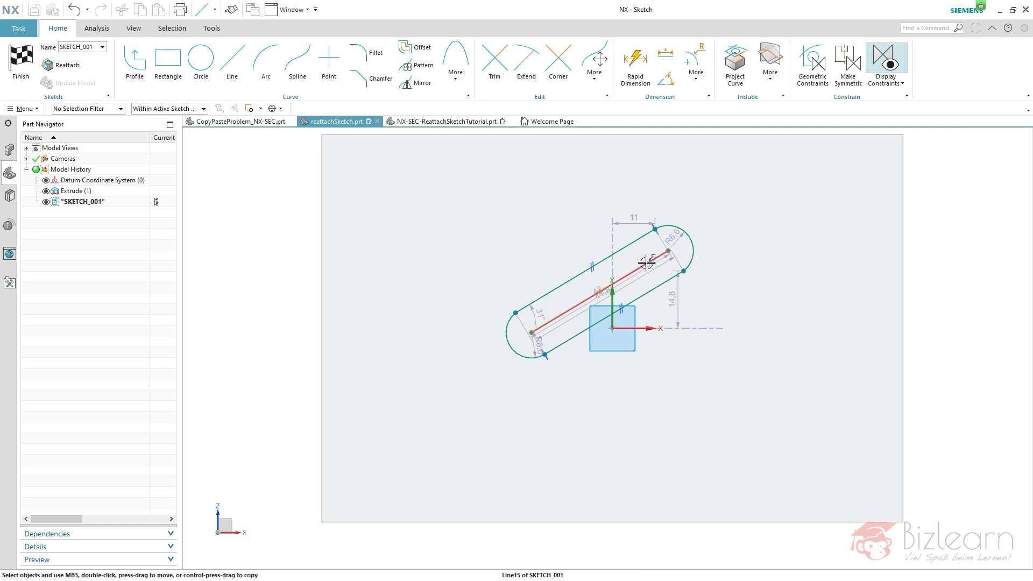
{"action": "left_click_drag", "start_coordinate": [613, 301], "coordinate": [613, 290]}
{"action": "left_click_drag", "start_coordinate": [465, 195], "coordinate": [707, 379]}
{"action": "key", "text": "Delete"}
{"action": "key", "text": "Return"}
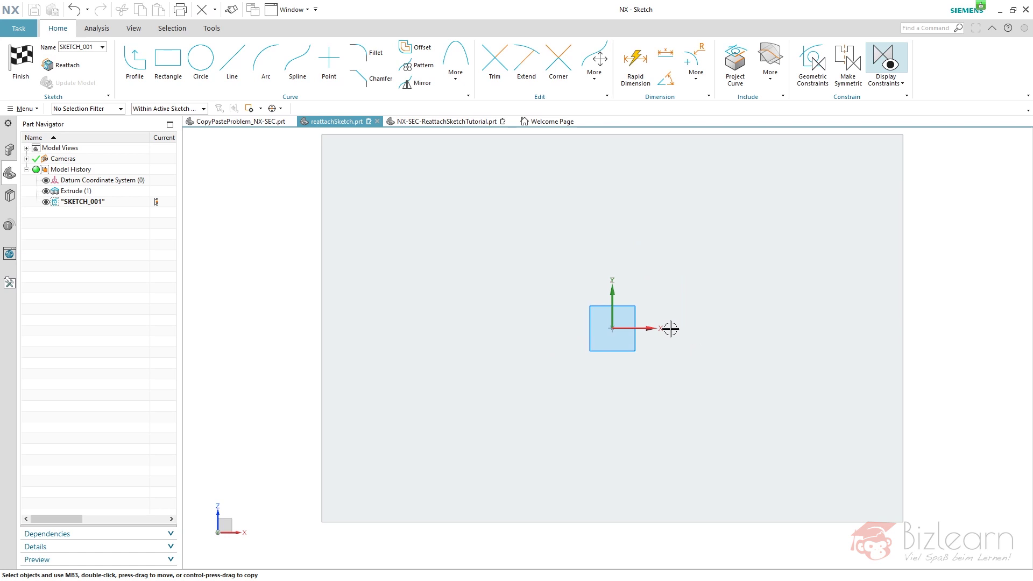
- Profile a horizontal slot of top line, right arc, bottom line and left arc, then select its left endpoints
{"action": "left_click", "coordinate": [134, 61]}
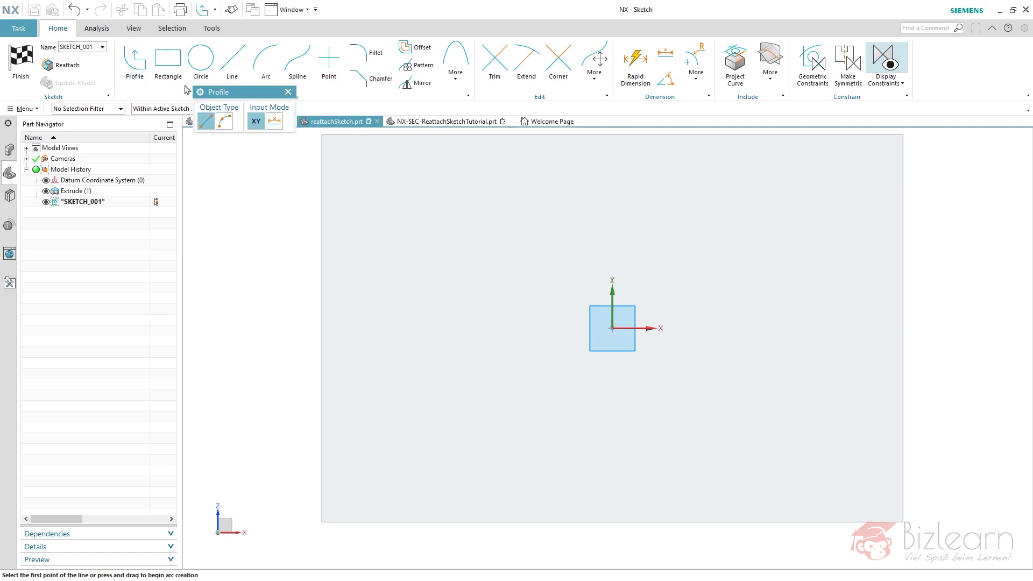
{"action": "left_click", "coordinate": [531, 297]}
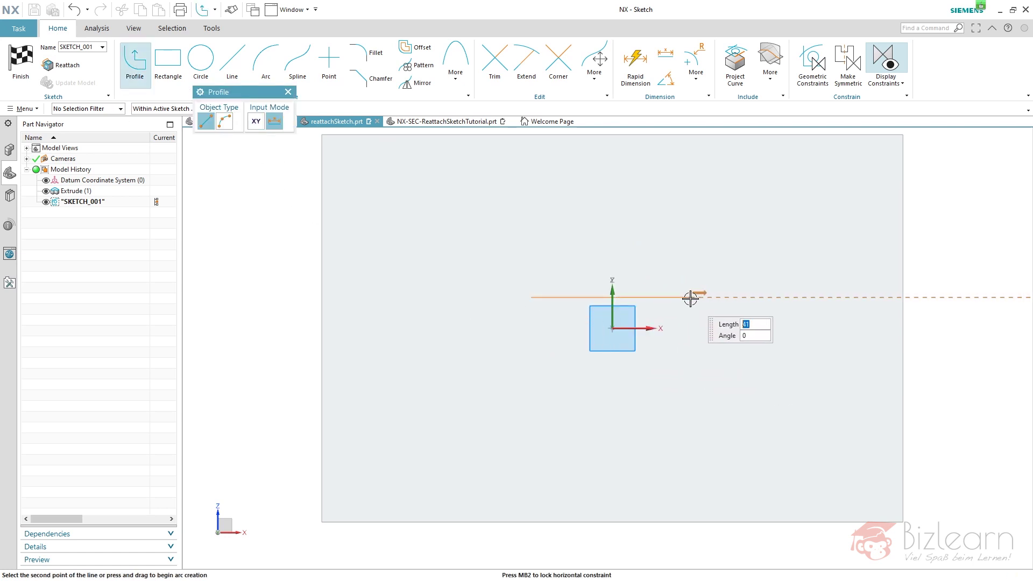
{"action": "left_click", "coordinate": [690, 298]}
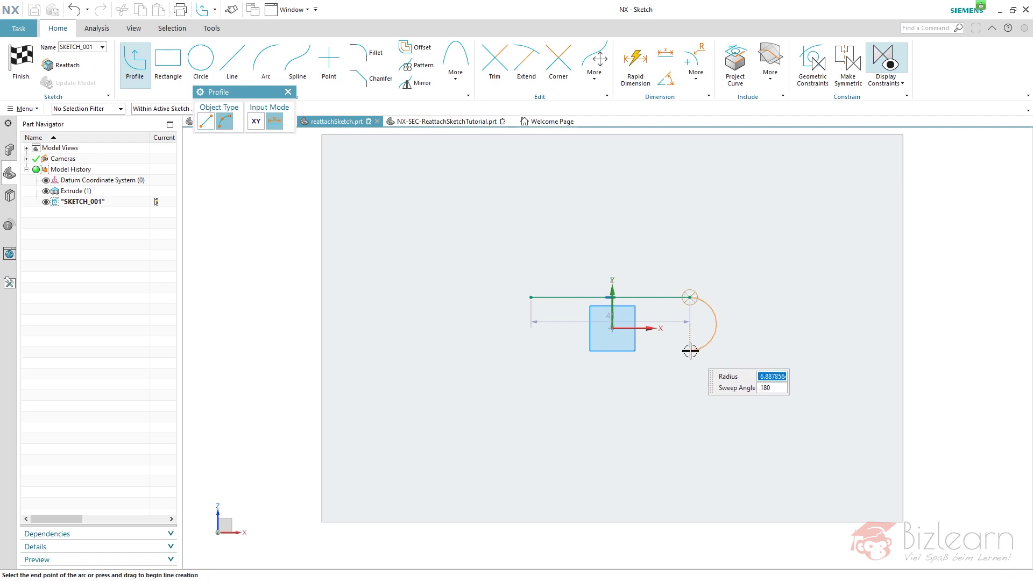
{"action": "left_click", "coordinate": [690, 350]}
{"action": "left_click", "coordinate": [530, 349]}
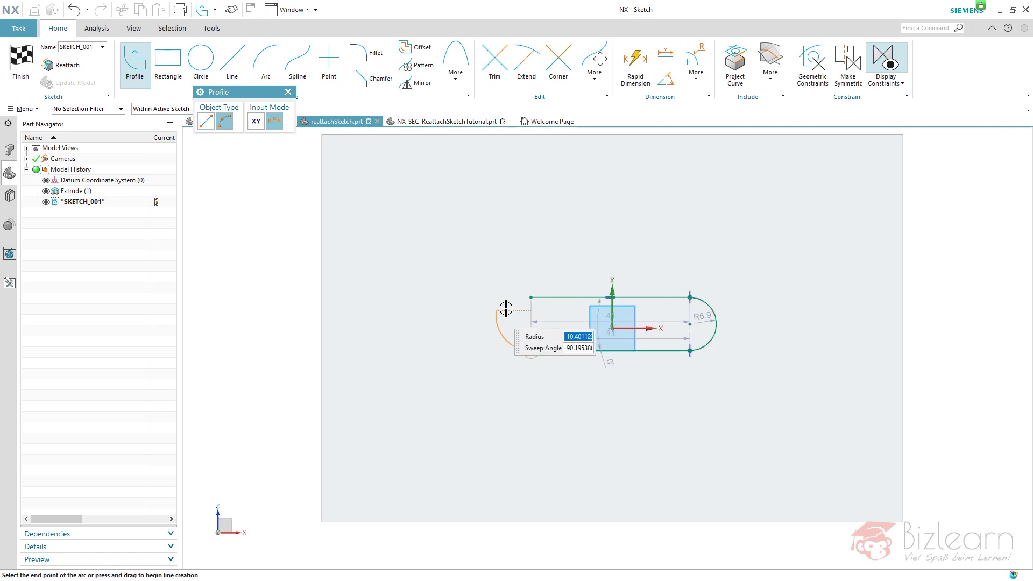
{"action": "left_click", "coordinate": [530, 298]}
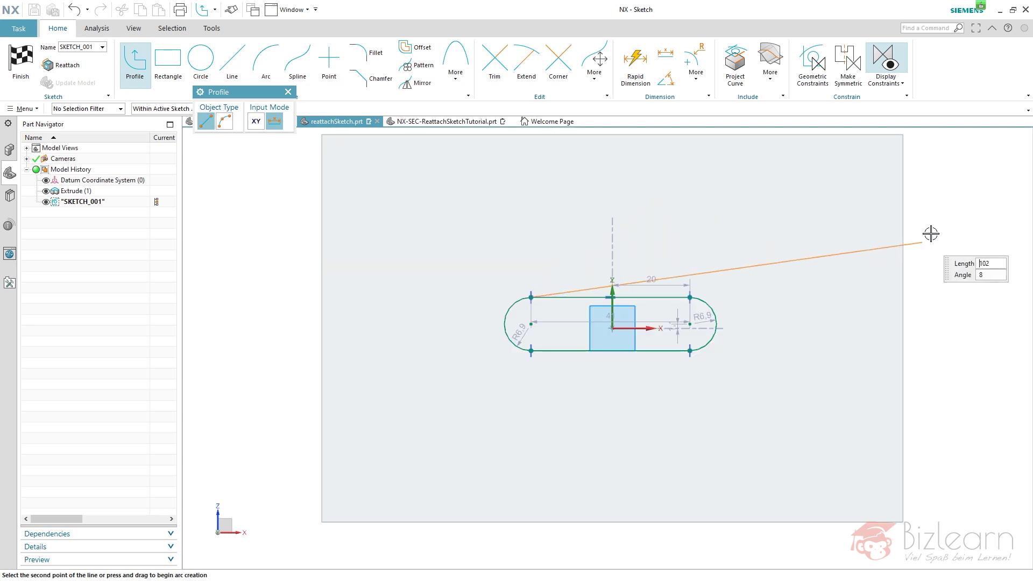
{"action": "key", "text": "Escape"}
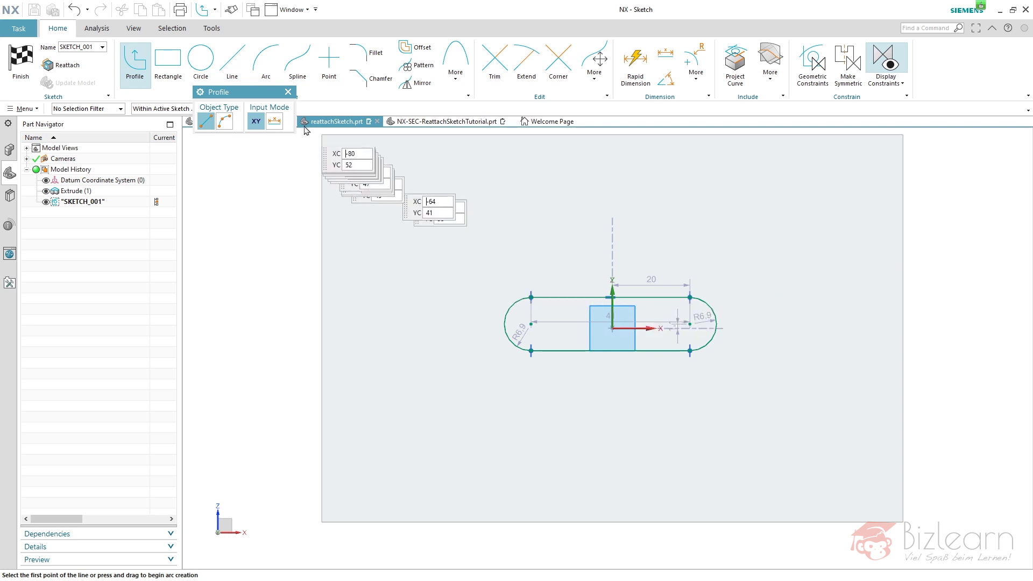
{"action": "left_click", "coordinate": [288, 92]}
{"action": "left_click", "coordinate": [531, 297]}
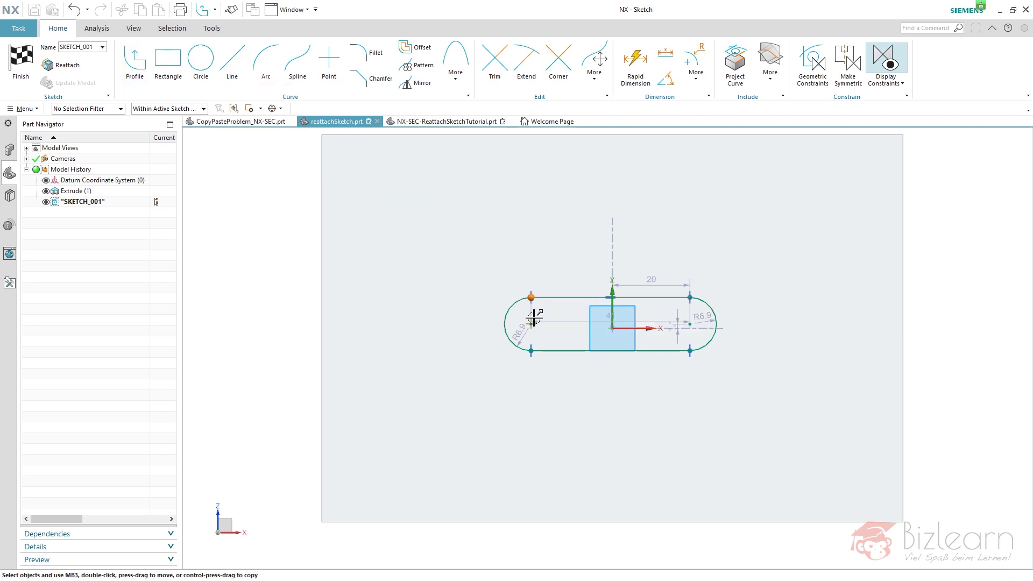
{"action": "left_click", "coordinate": [531, 349]}
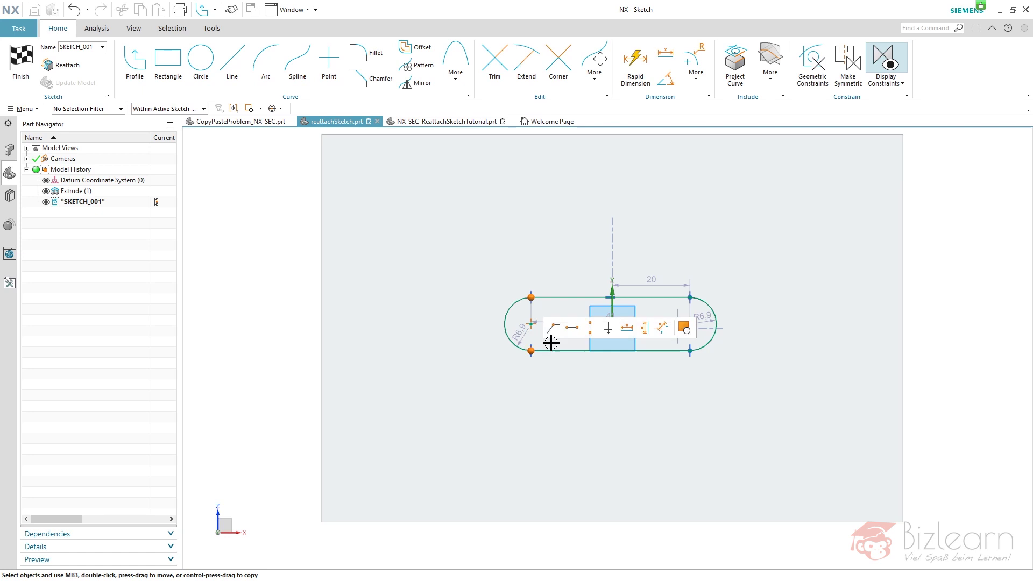
- Vertically align the slot's left endpoints, centre it on the horizontal axis, and edit its length dimension
{"action": "left_click", "coordinate": [590, 330]}
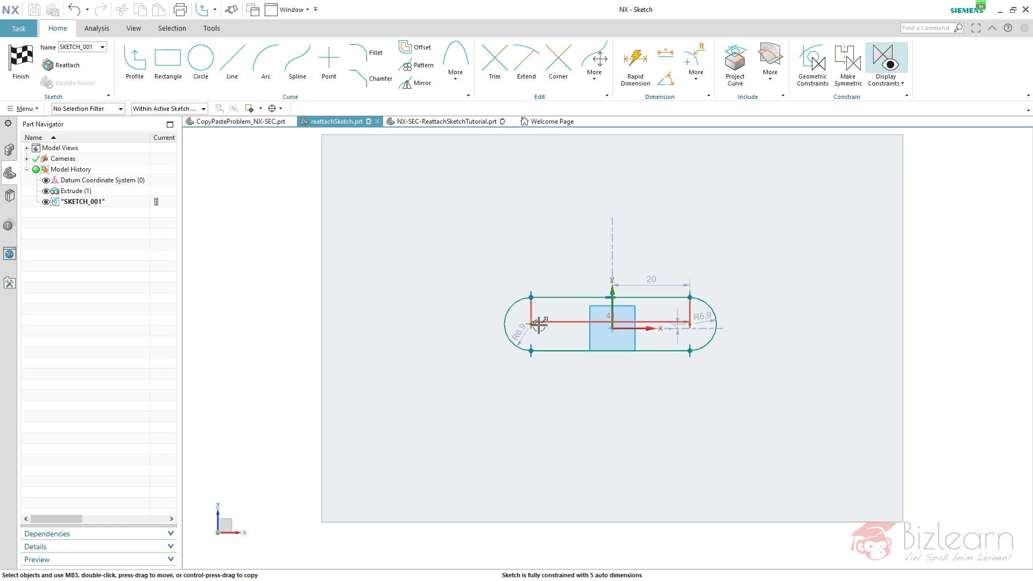
{"action": "left_click", "coordinate": [589, 328]}
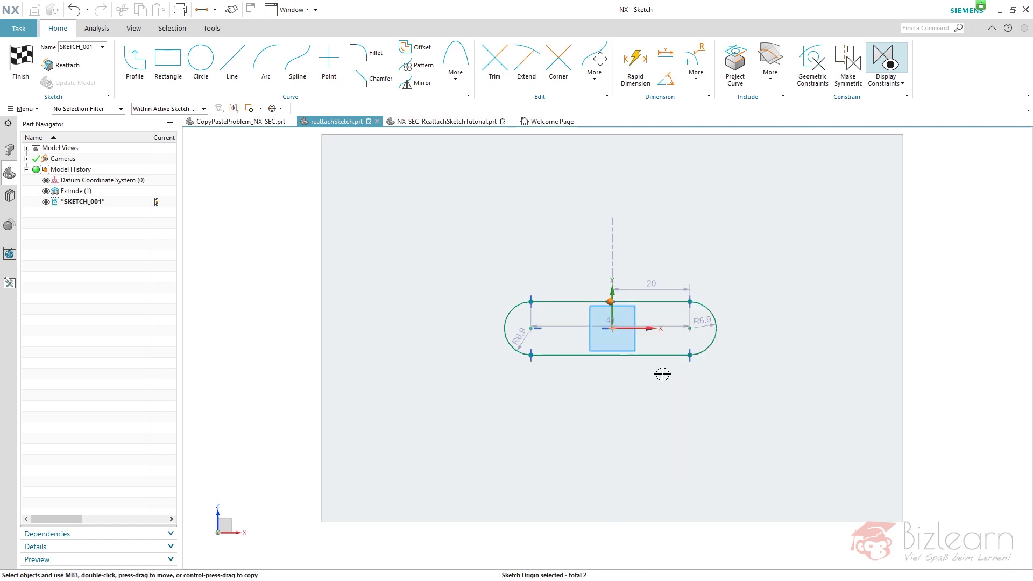
{"action": "double_click", "coordinate": [715, 373]}
- Accept the 50 slot length between arc centres and set the arc end radius to 10
{"action": "middle_click", "coordinate": [316, 454]}
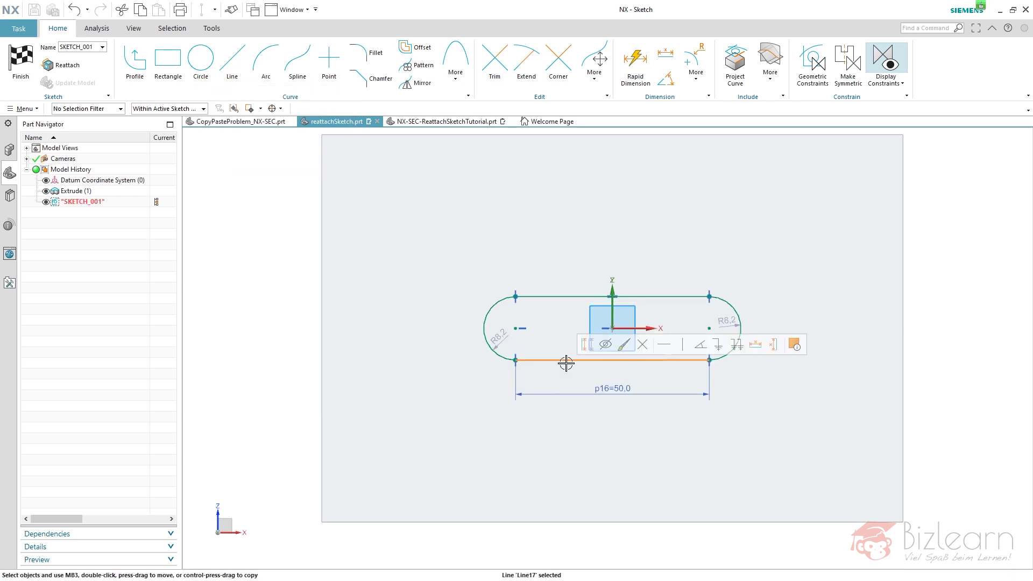
{"action": "double_click", "coordinate": [774, 306]}
{"action": "type", "text": "10"}
{"action": "key", "text": "Return"}
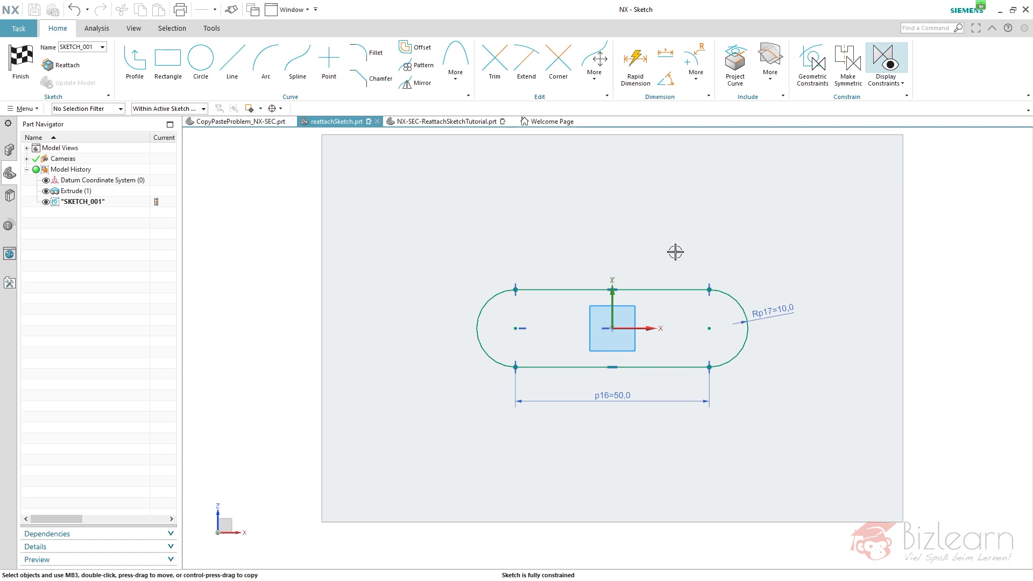
{"action": "right_click", "coordinate": [294, 191]}
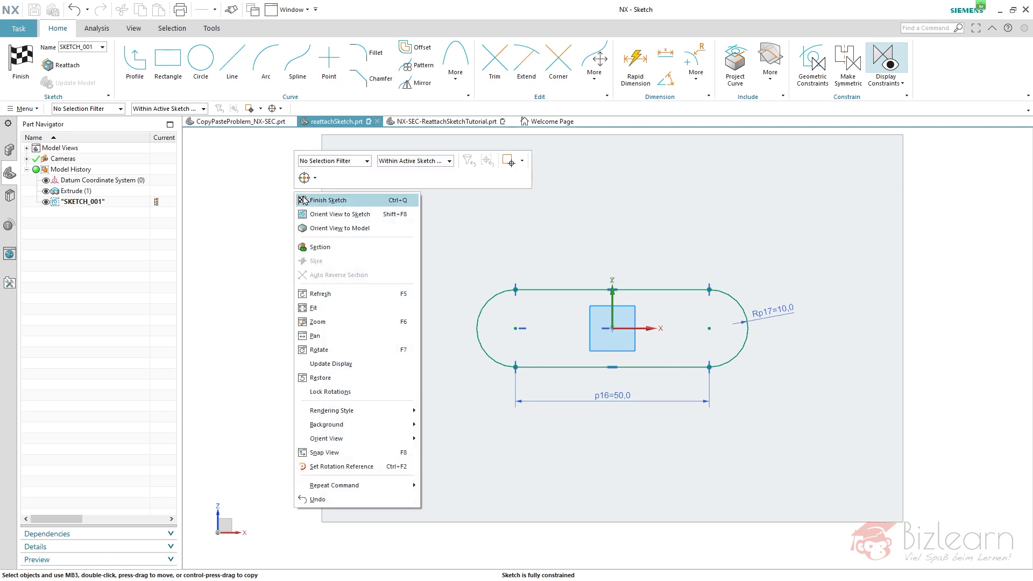
- Finish SKETCH_001 and use the slot's four curves as the Extrude section
{"action": "left_click", "coordinate": [322, 200]}
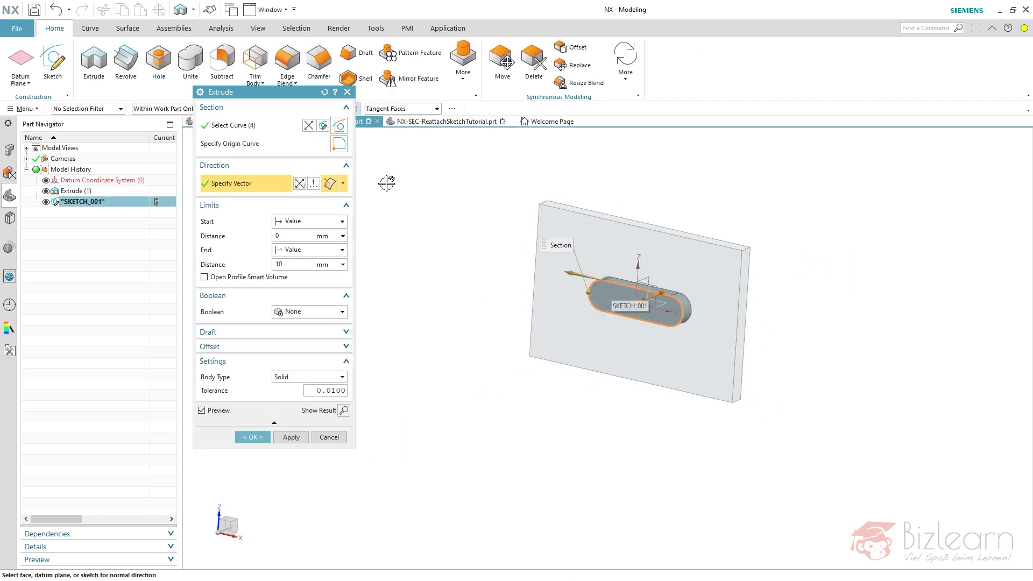
{"action": "left_click", "coordinate": [280, 128]}
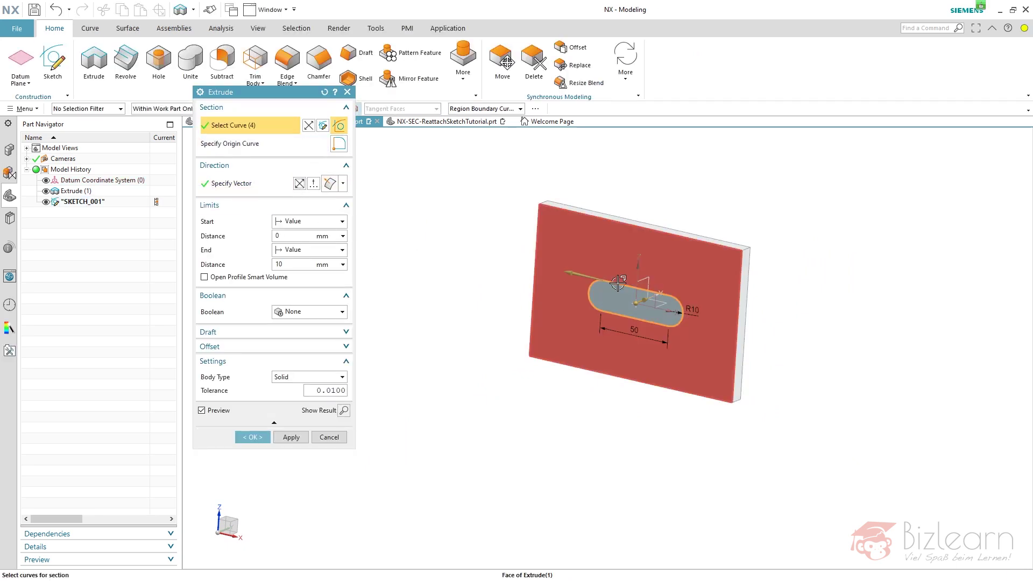
{"action": "right_click", "coordinate": [620, 289]}
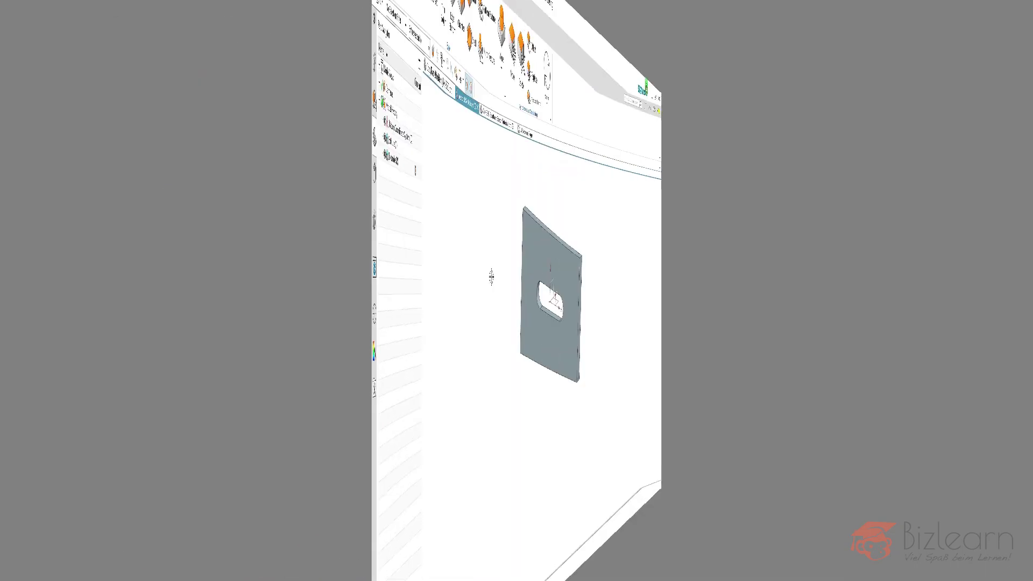
- Create a datum CSYS rotated 10° about Y from reset settings
{"action": "scroll", "coordinate": [648, 312], "scroll_direction": "down", "scroll_amount": 3}
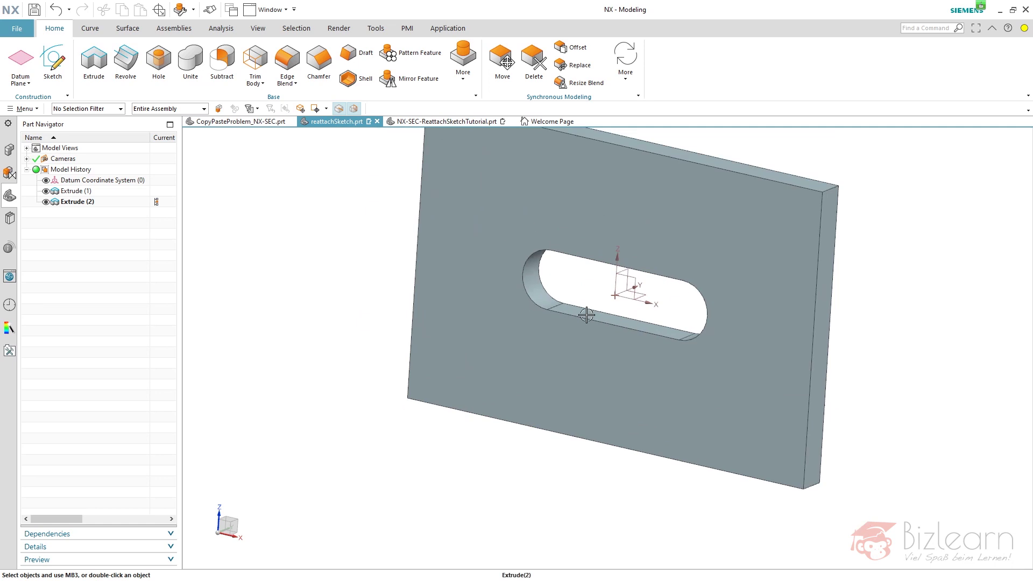
{"action": "left_click", "coordinate": [28, 82]}
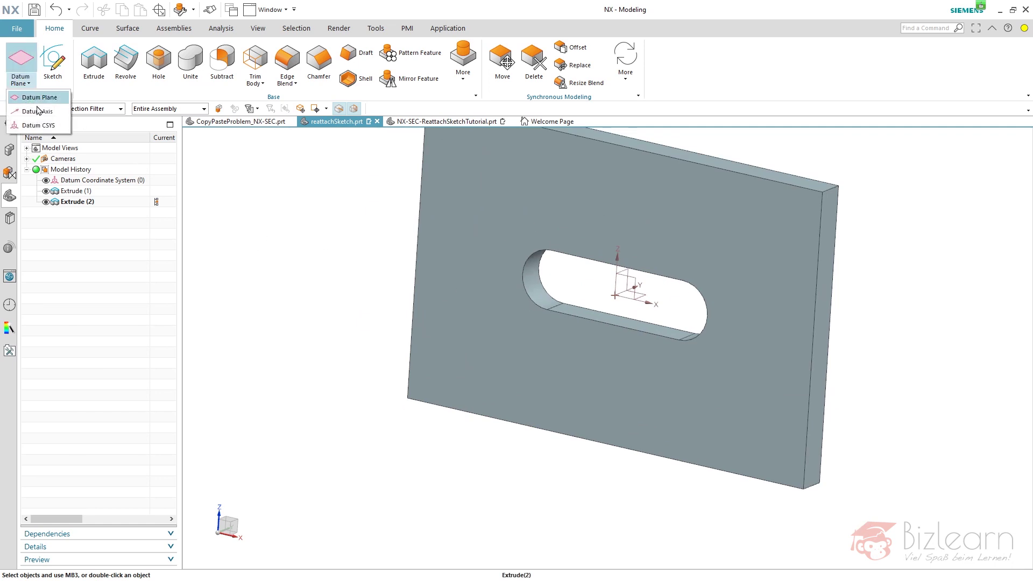
{"action": "left_click", "coordinate": [32, 125]}
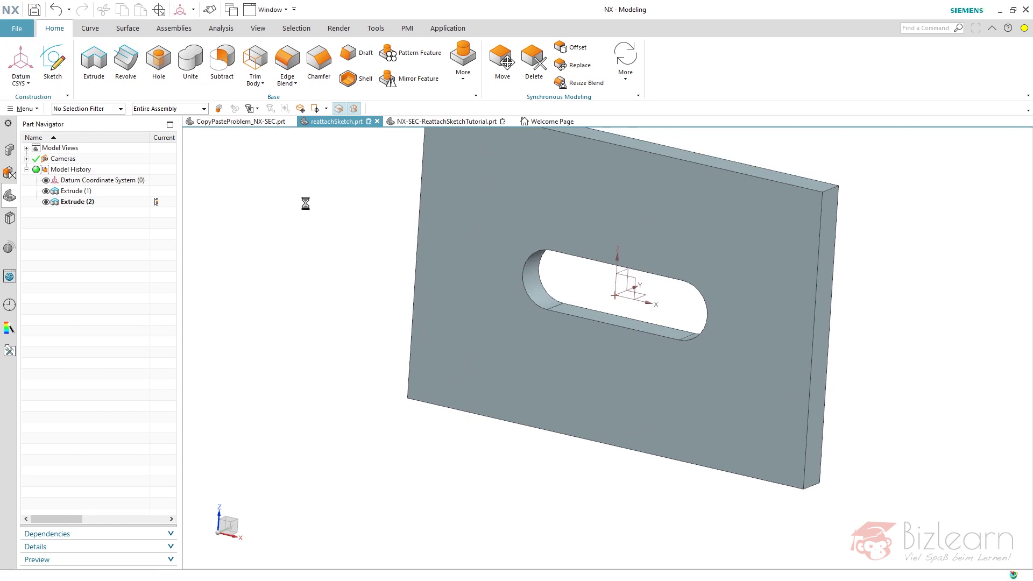
{"action": "left_click", "coordinate": [324, 92]}
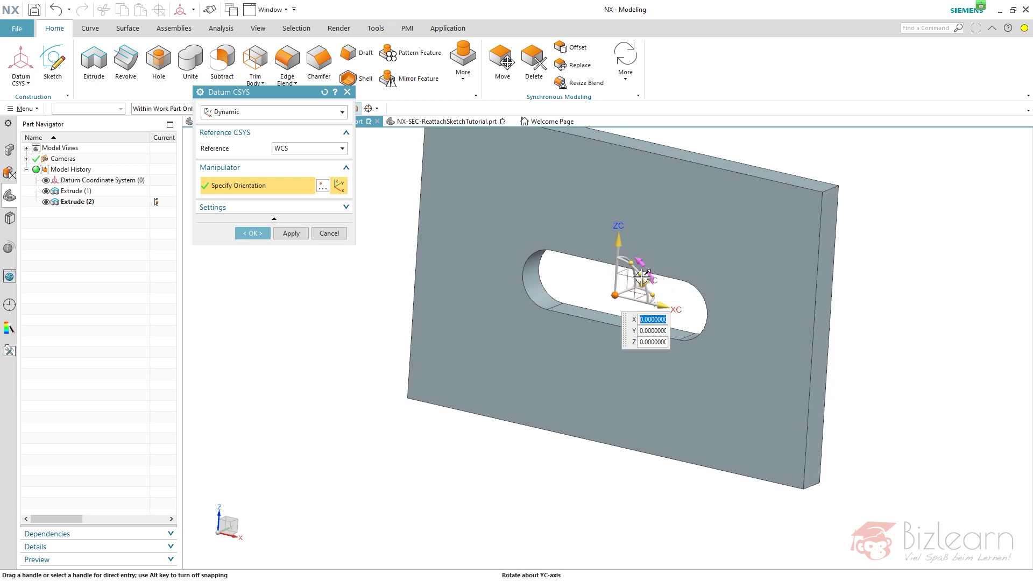
{"action": "mouse_move", "coordinate": [640, 276]}
{"action": "left_mouse_down"}
{"action": "mouse_move", "coordinate": [659, 323]}
{"action": "mouse_move", "coordinate": [632, 258]}
{"action": "mouse_move", "coordinate": [659, 310]}
{"action": "mouse_move", "coordinate": [646, 283]}
{"action": "left_mouse_up"}
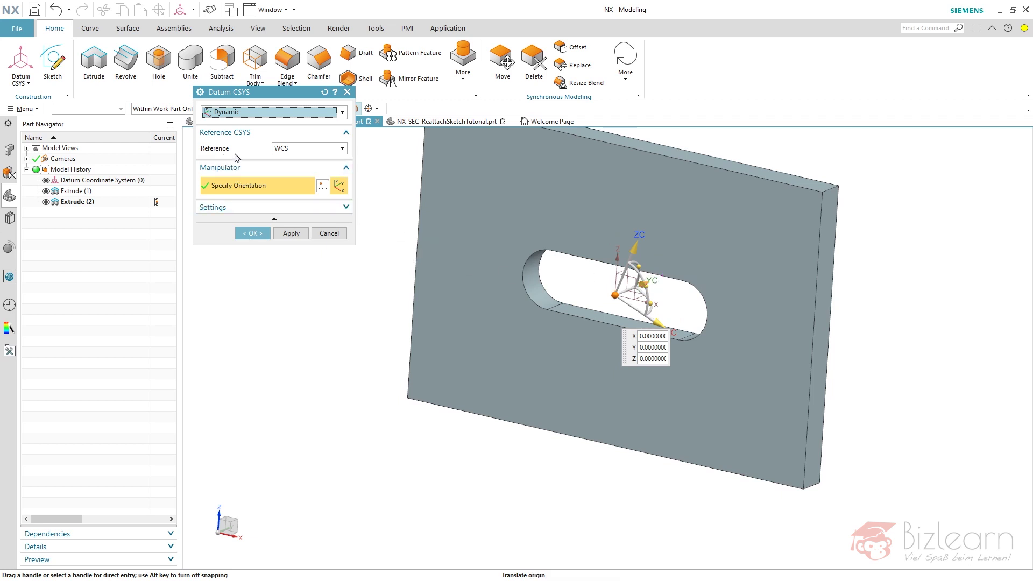
{"action": "left_click", "coordinate": [253, 233]}
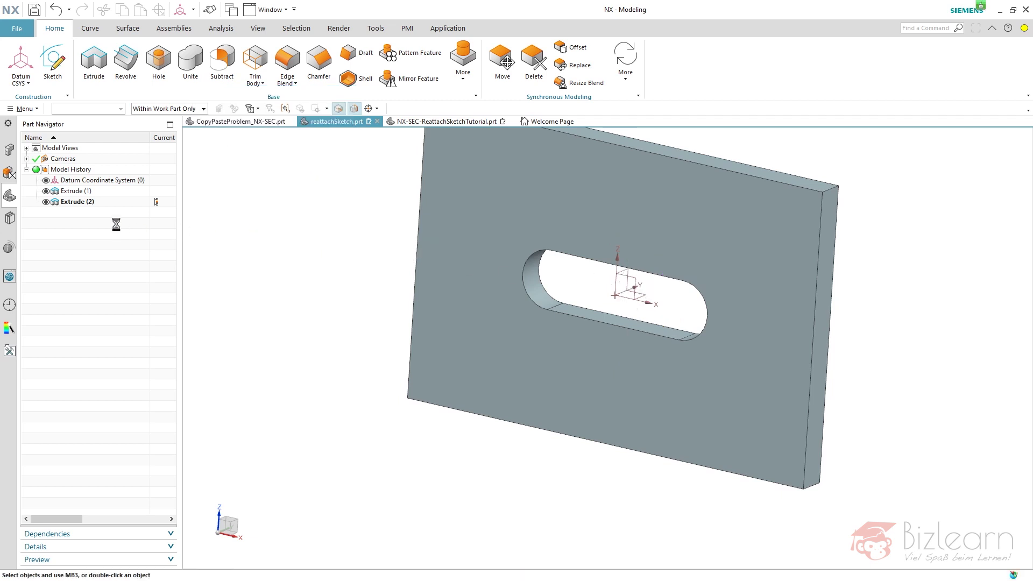
- Delete the 10° datum CSYS from the Part Navigator and start a fresh Datum CSYS
{"action": "left_click", "coordinate": [95, 214]}
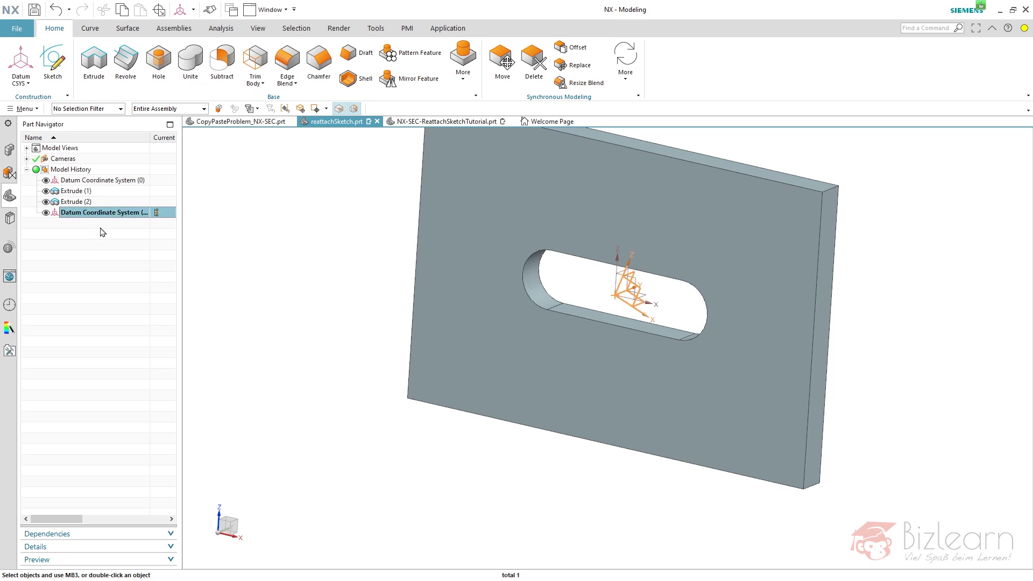
{"action": "key", "text": "Delete"}
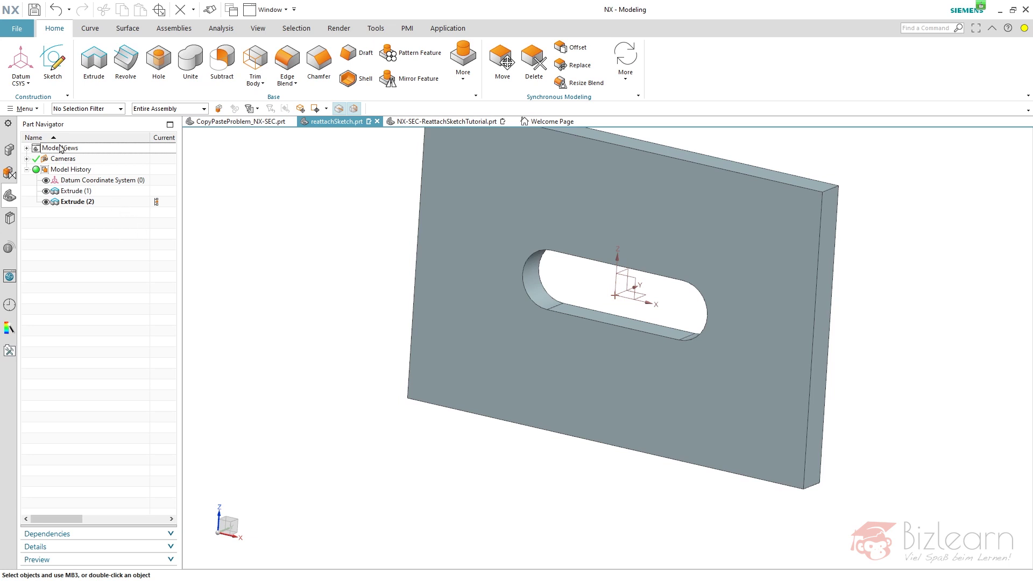
{"action": "left_click", "coordinate": [20, 60]}
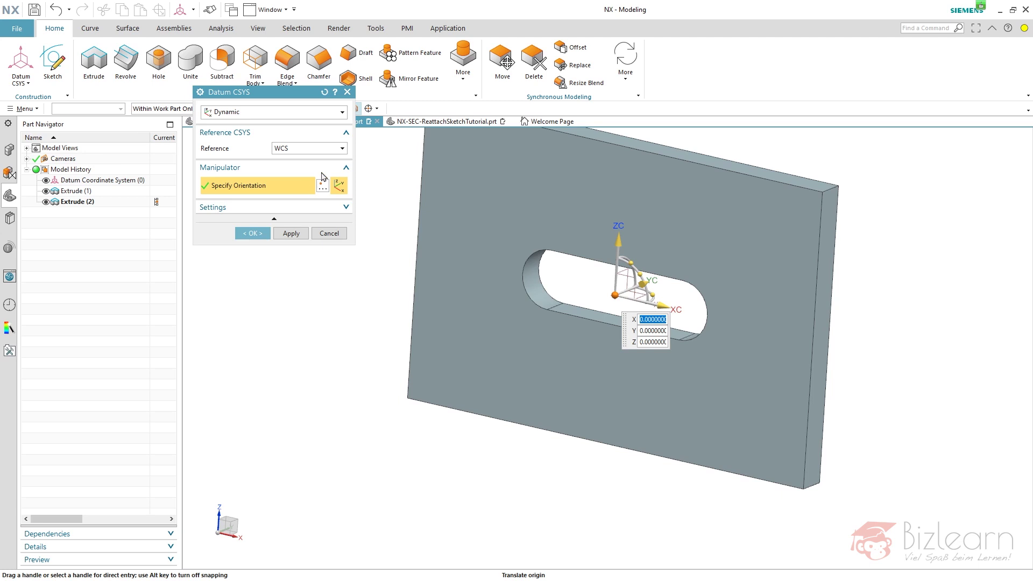
- Create a datum CSYS referenced to the Selected CSYS Datum Coordinate System (0)
{"action": "left_click", "coordinate": [317, 152]}
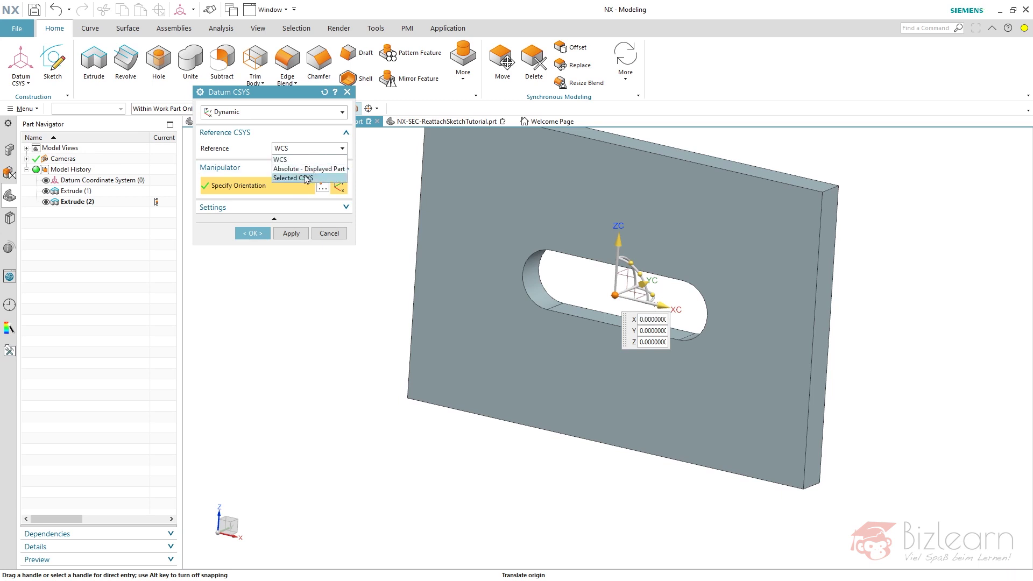
{"action": "left_click", "coordinate": [305, 178]}
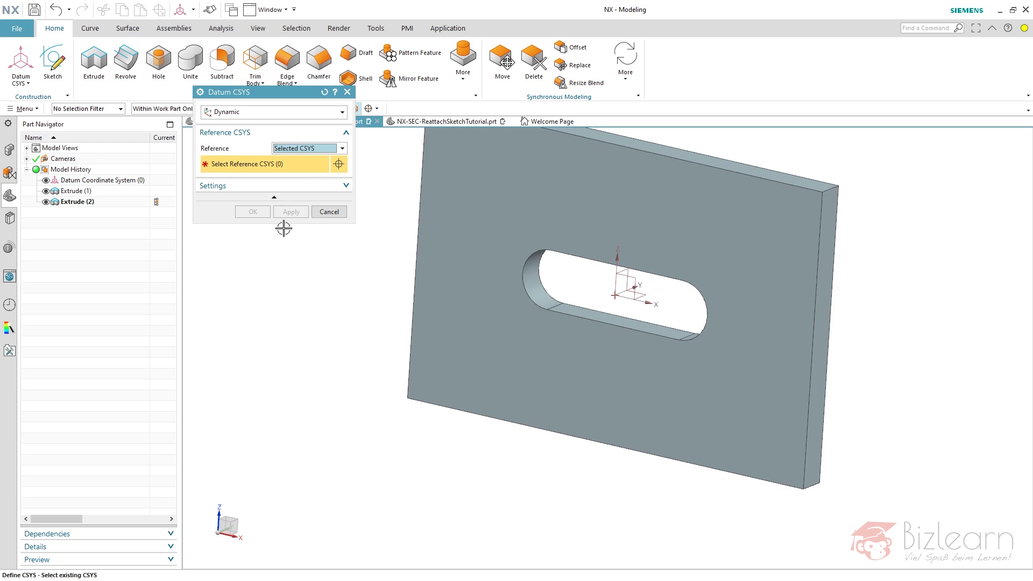
{"action": "left_click", "coordinate": [116, 180]}
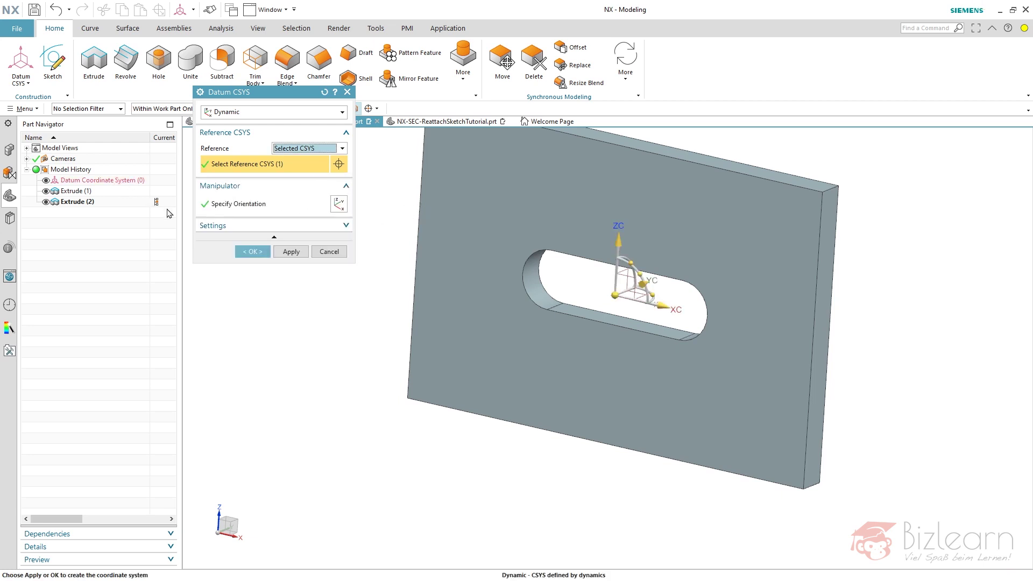
{"action": "left_click", "coordinate": [248, 252]}
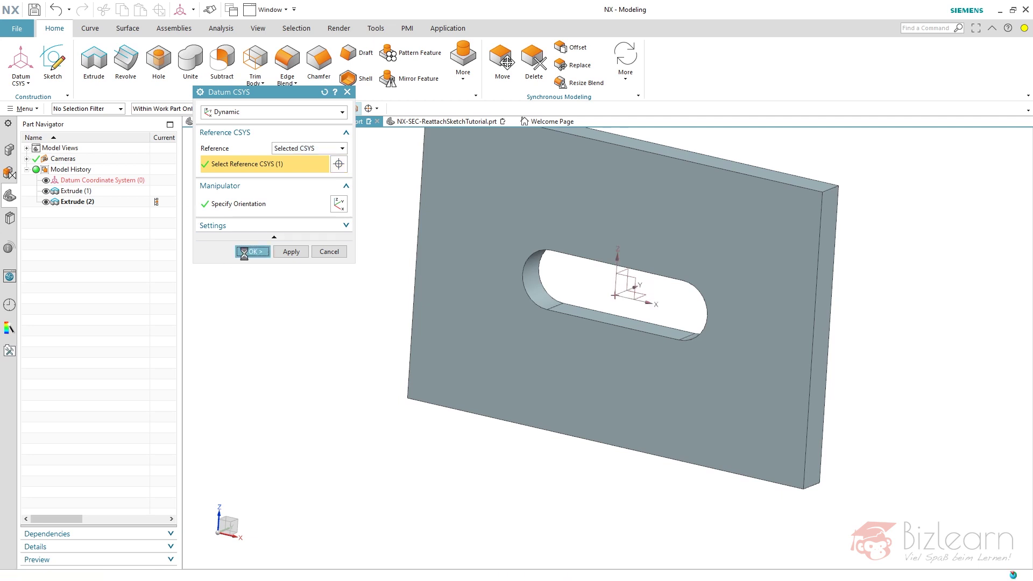
- Rotate the new datum CSYS 15° about its Y axis
{"action": "left_click", "coordinate": [94, 214]}
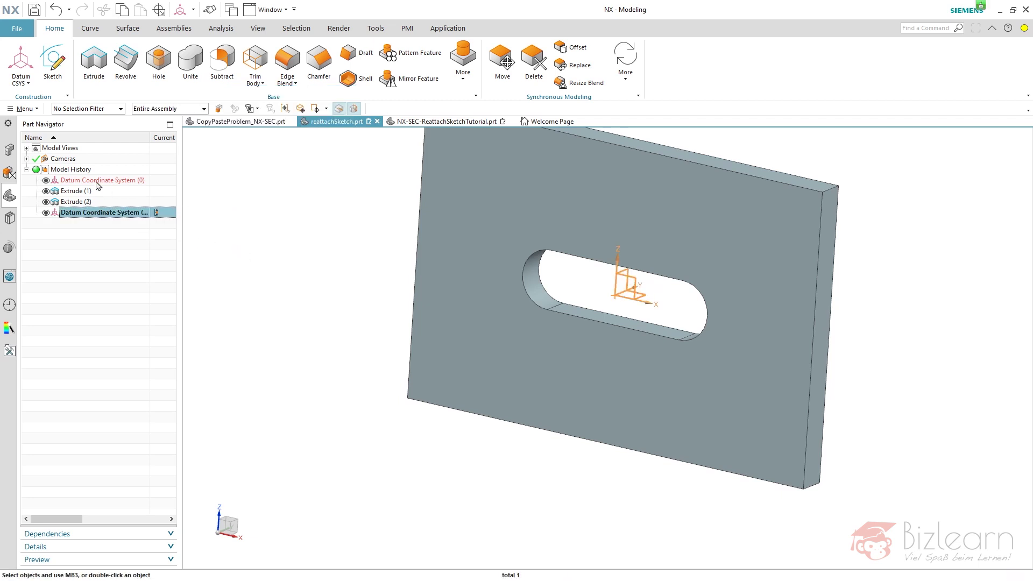
{"action": "double_click", "coordinate": [113, 213]}
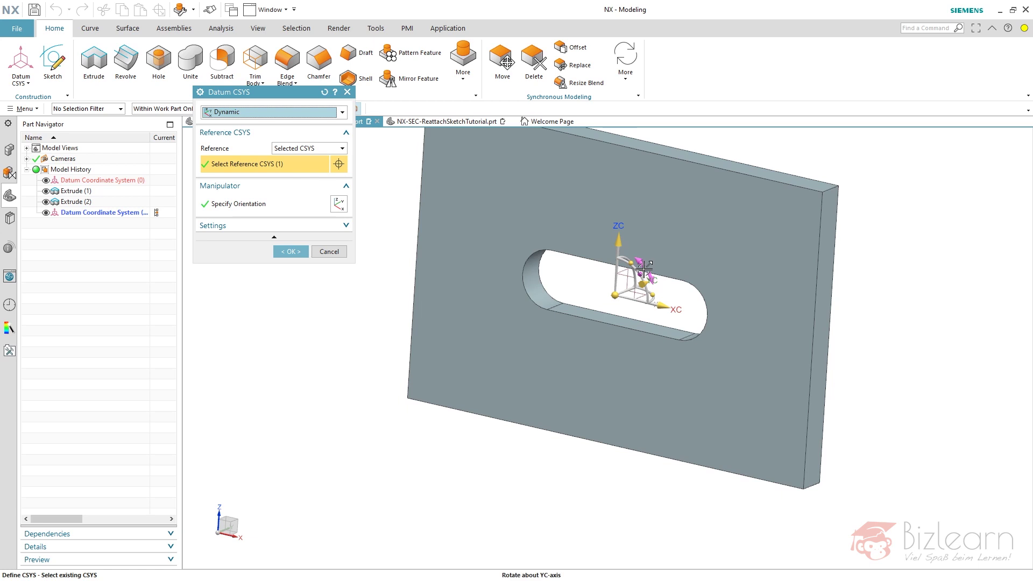
{"action": "left_click", "coordinate": [664, 253]}
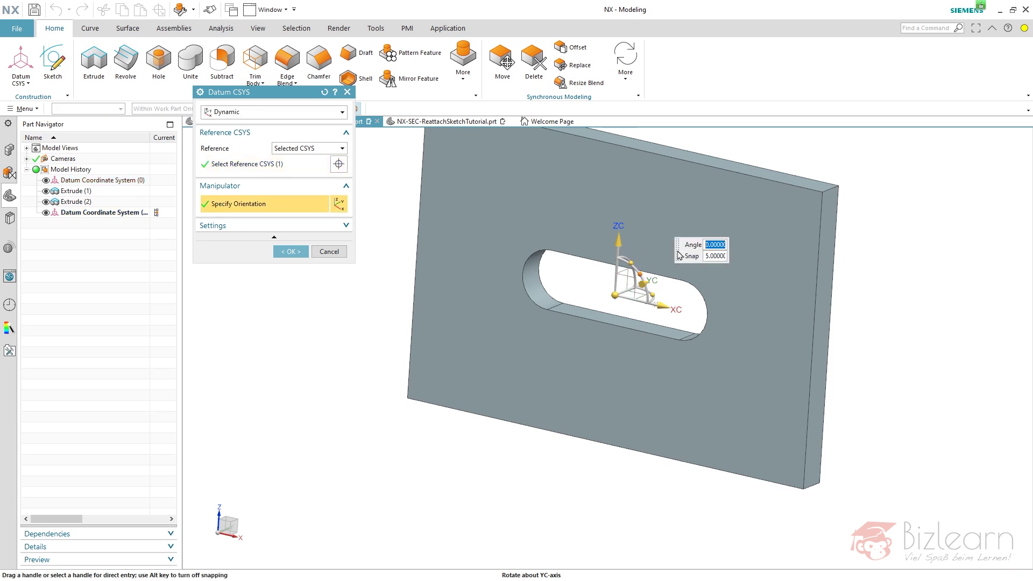
{"action": "type", "text": "15"}
{"action": "key", "text": "Return"}
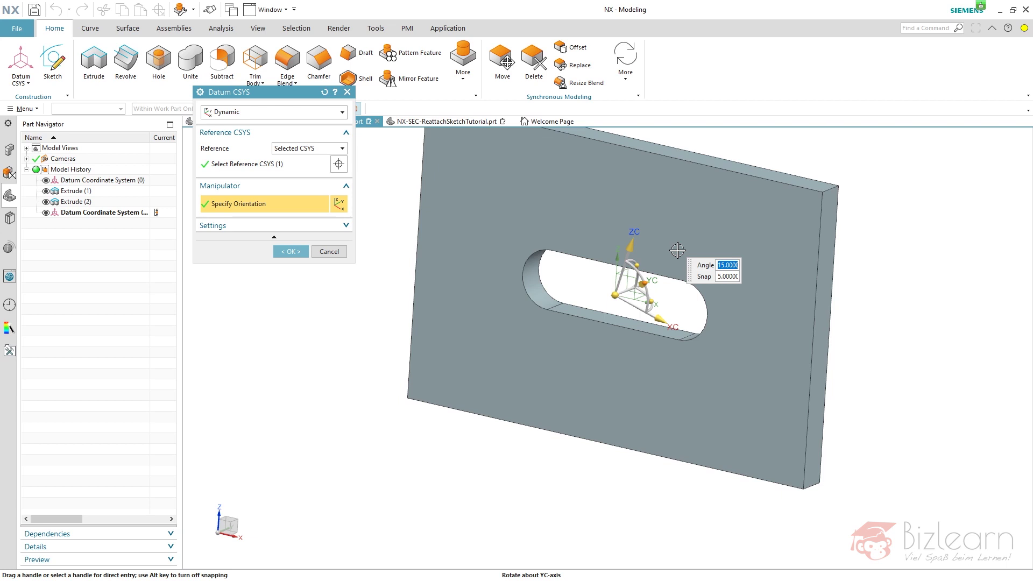
{"action": "left_click", "coordinate": [290, 251]}
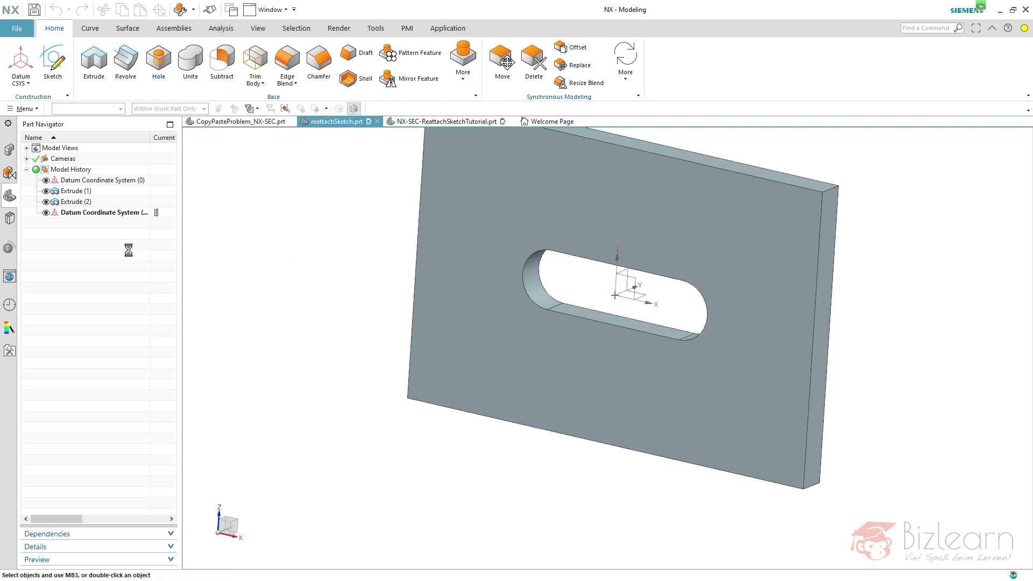
{"action": "double_click", "coordinate": [97, 213]}
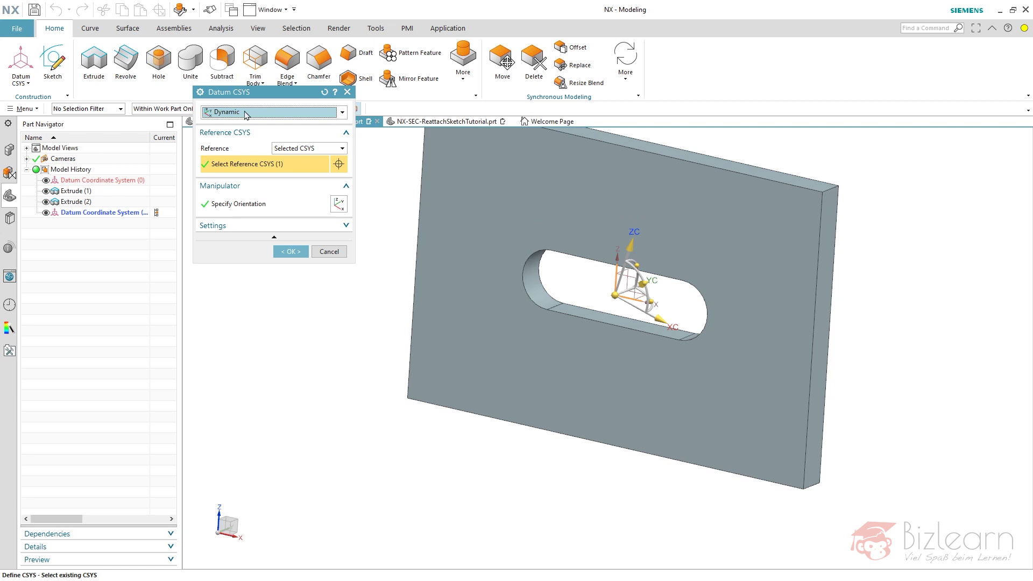
- Redefine the datum as an Offset CSYS with a Y rotation angle
{"action": "left_click", "coordinate": [248, 113]}
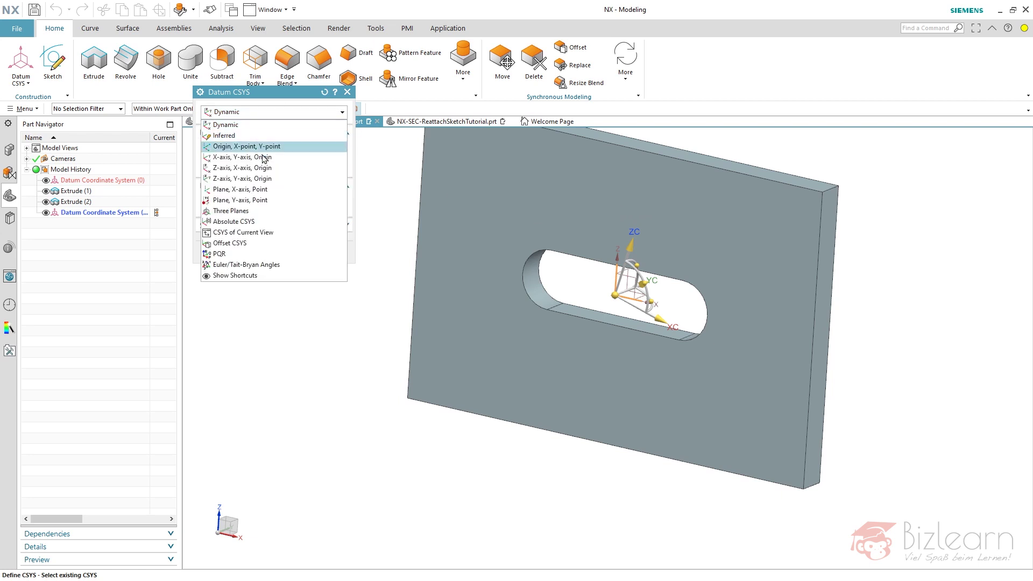
{"action": "left_click", "coordinate": [256, 243]}
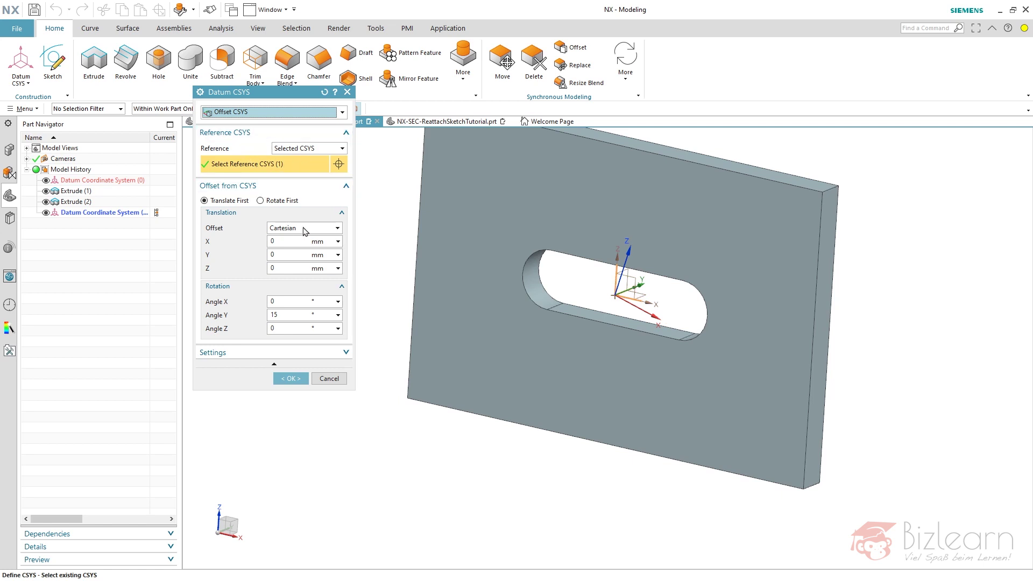
{"action": "left_click", "coordinate": [286, 315]}
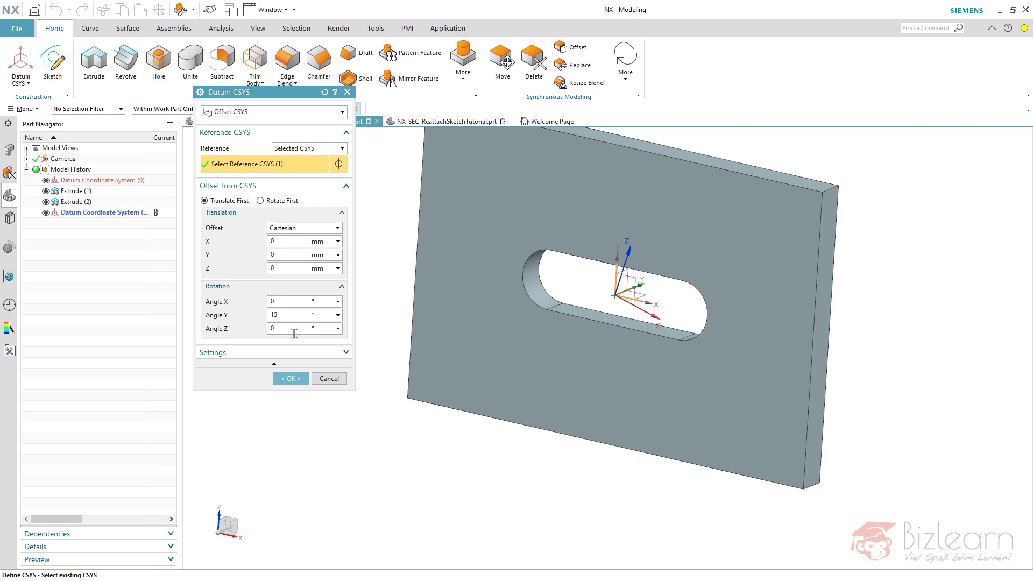
{"action": "left_click", "coordinate": [290, 379]}
- Confirm Angle Y of 15° and move the datum above Extrude (2) in the history
{"action": "double_click", "coordinate": [111, 214]}
{"action": "left_click", "coordinate": [284, 316]}
{"action": "key", "text": "Return"}
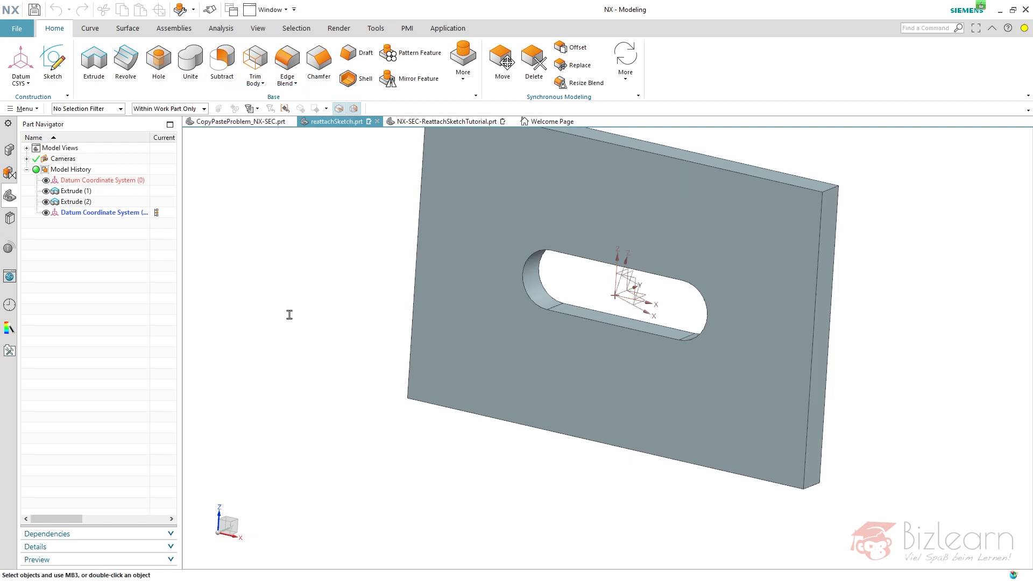
{"action": "left_click", "coordinate": [91, 215]}
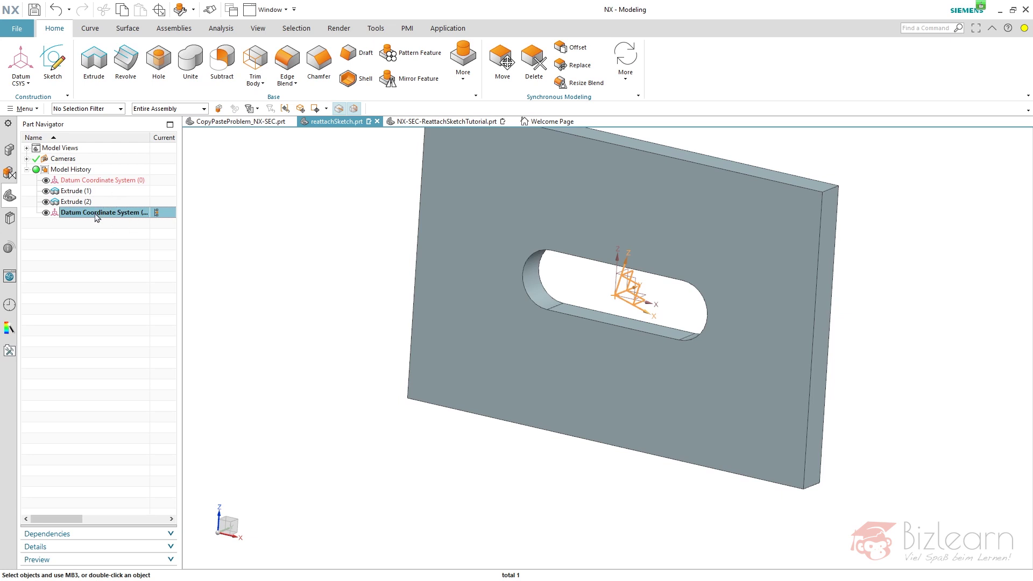
{"action": "left_click_drag", "start_coordinate": [96, 216], "coordinate": [94, 196]}
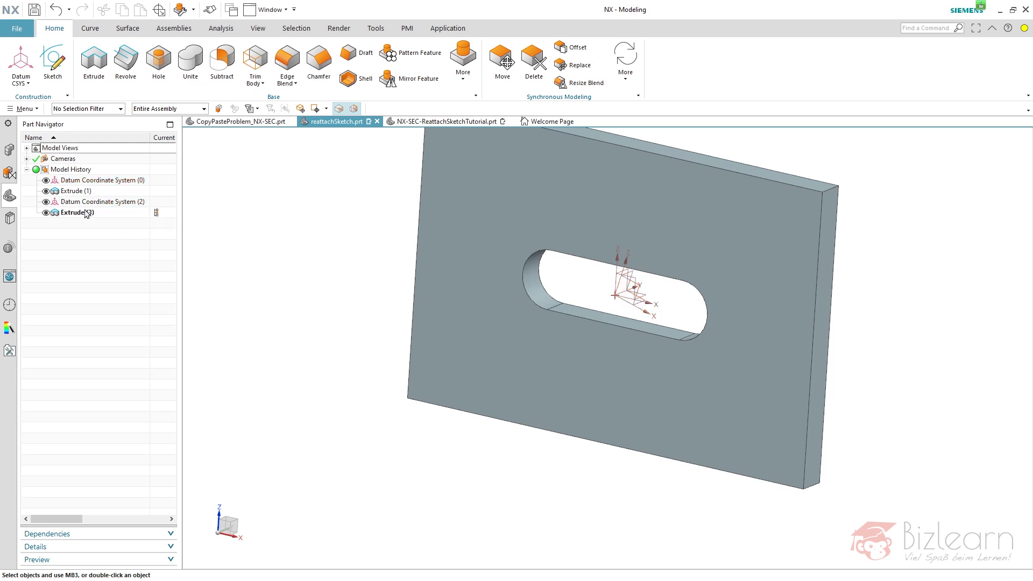
- Reattach the Extrude (3) slot sketch to the rotated datum's XZ plane via Inferred, then finish it
{"action": "right_click", "coordinate": [87, 214]}
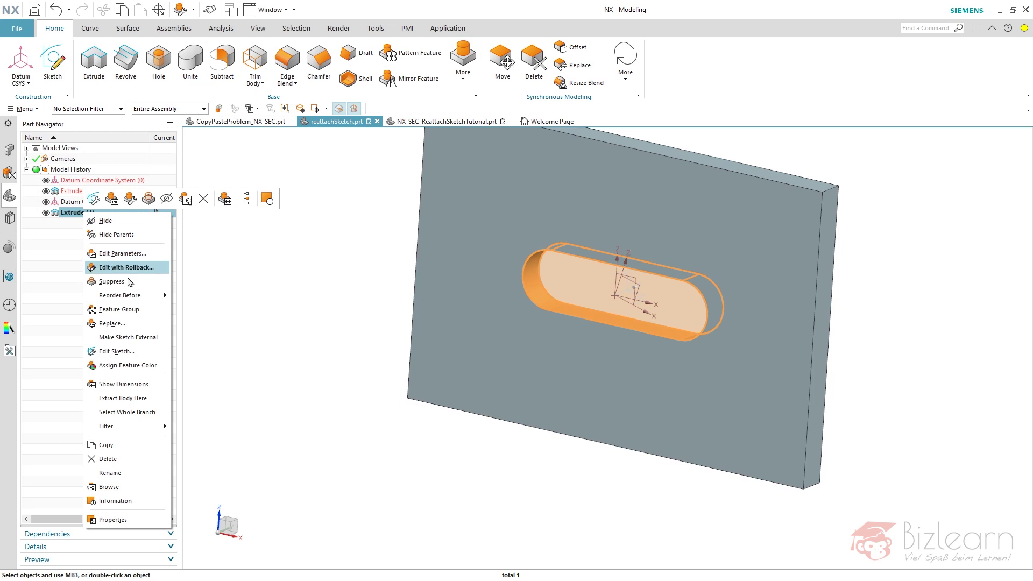
{"action": "left_click", "coordinate": [128, 353]}
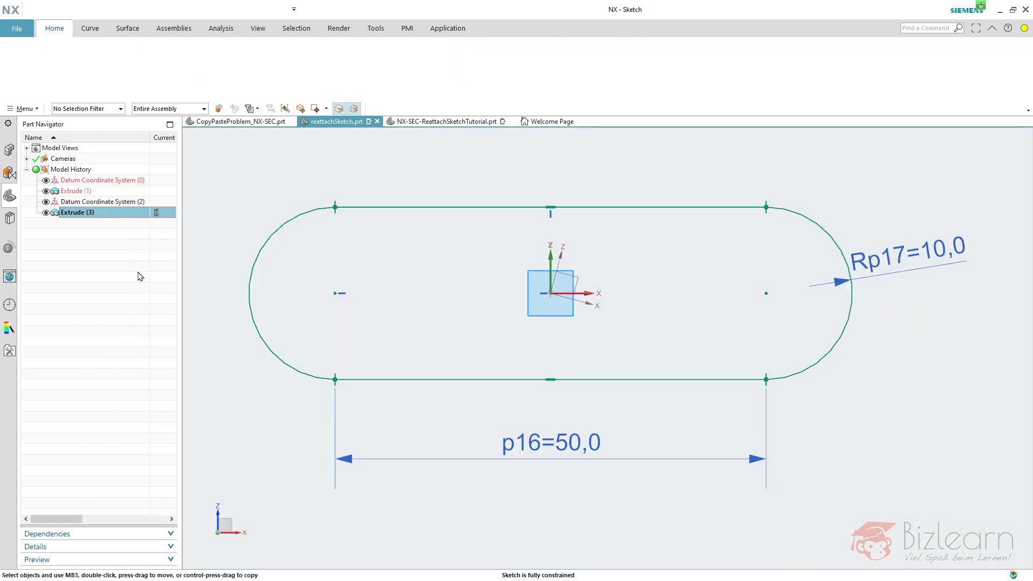
{"action": "left_click", "coordinate": [67, 66]}
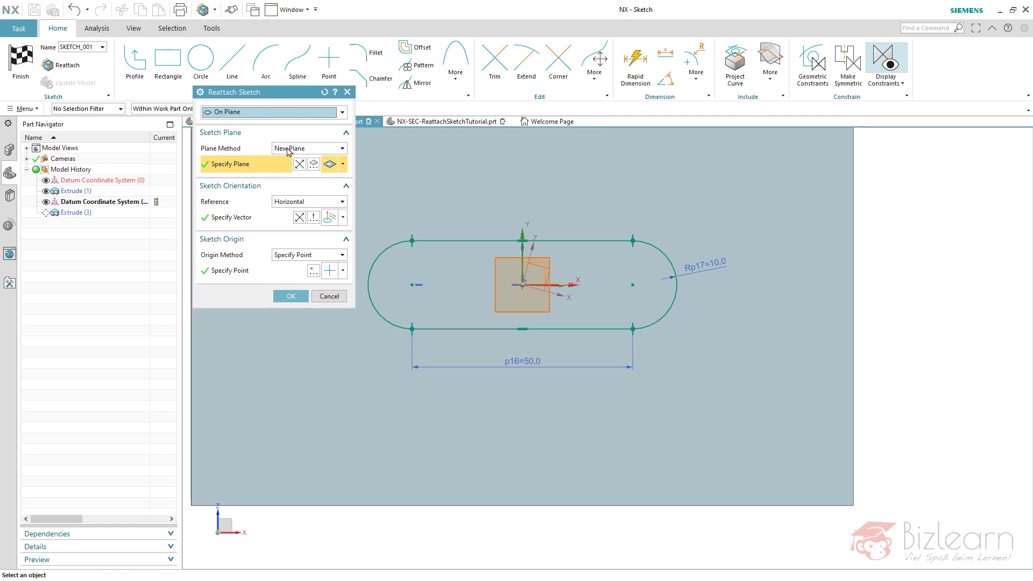
{"action": "left_click", "coordinate": [288, 149]}
{"action": "left_click", "coordinate": [295, 160]}
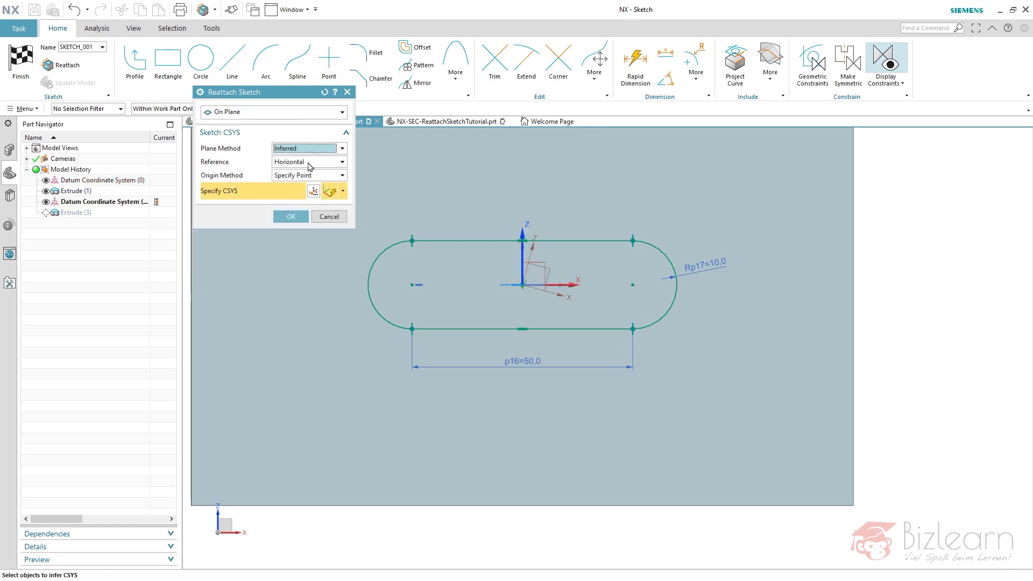
{"action": "left_click", "coordinate": [550, 267]}
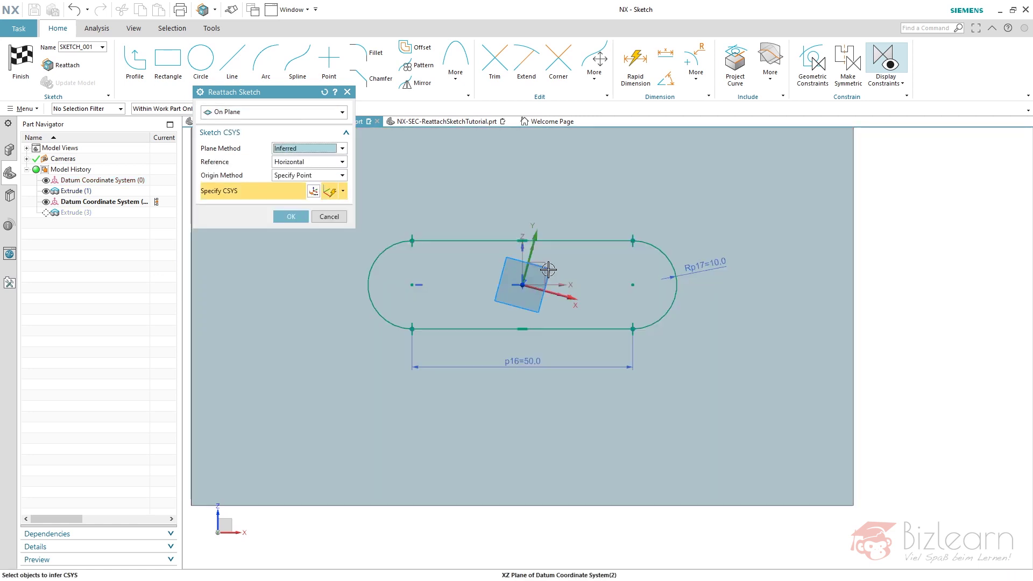
{"action": "scroll", "coordinate": [551, 226], "scroll_direction": "down", "scroll_amount": 3}
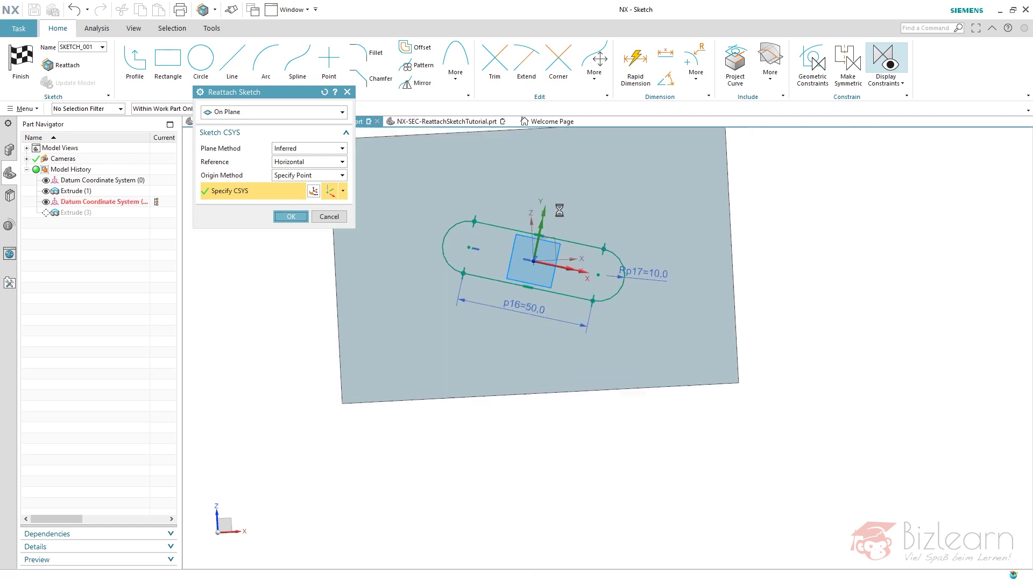
{"action": "middle_click", "coordinate": [557, 213]}
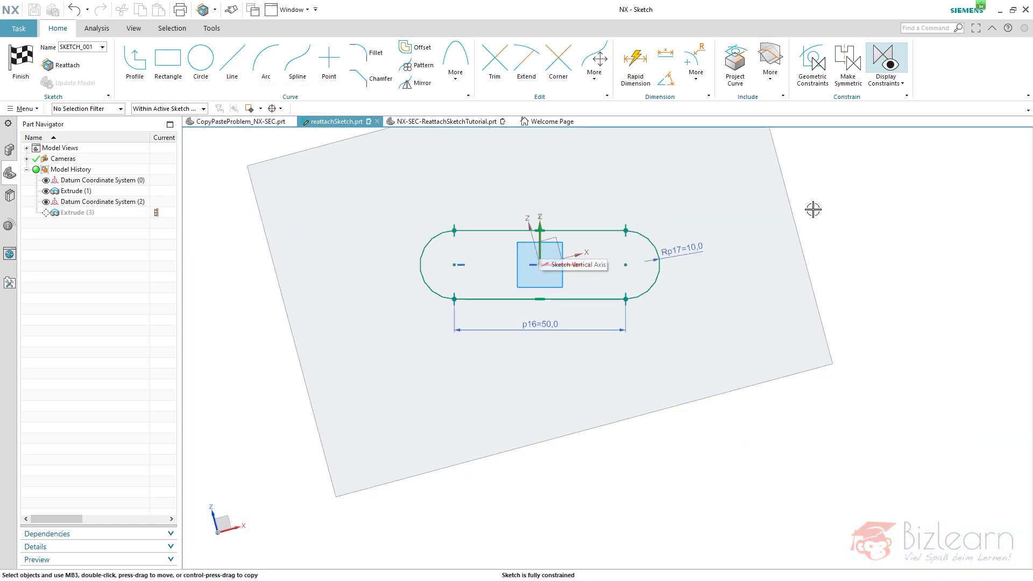
{"action": "right_click", "coordinate": [821, 180]}
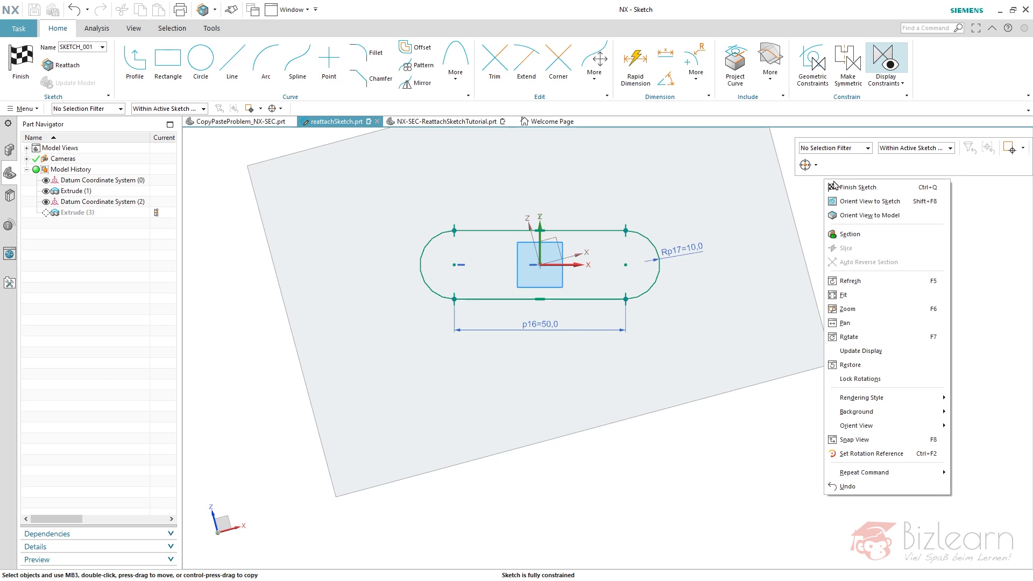
{"action": "left_click", "coordinate": [834, 185]}
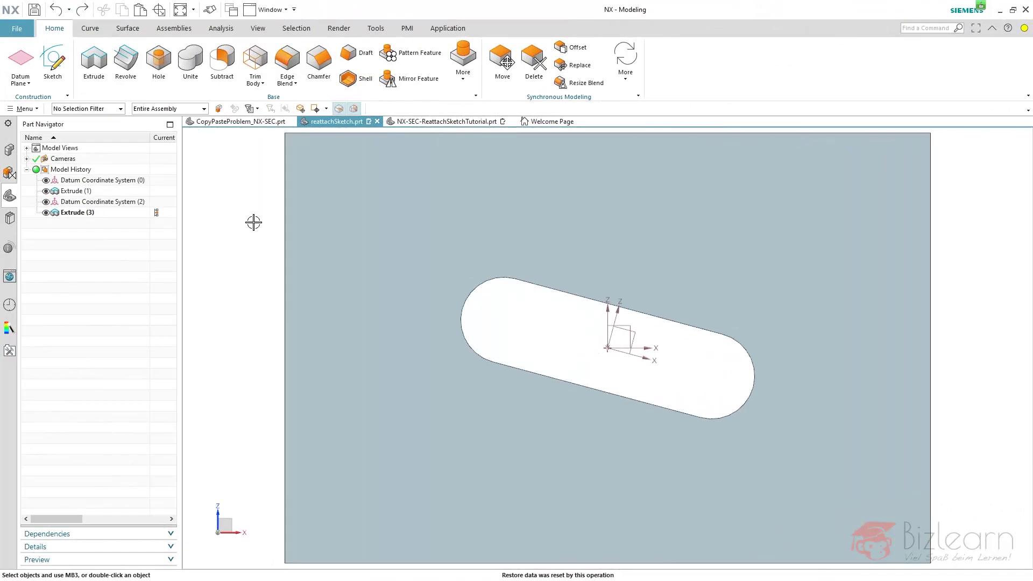